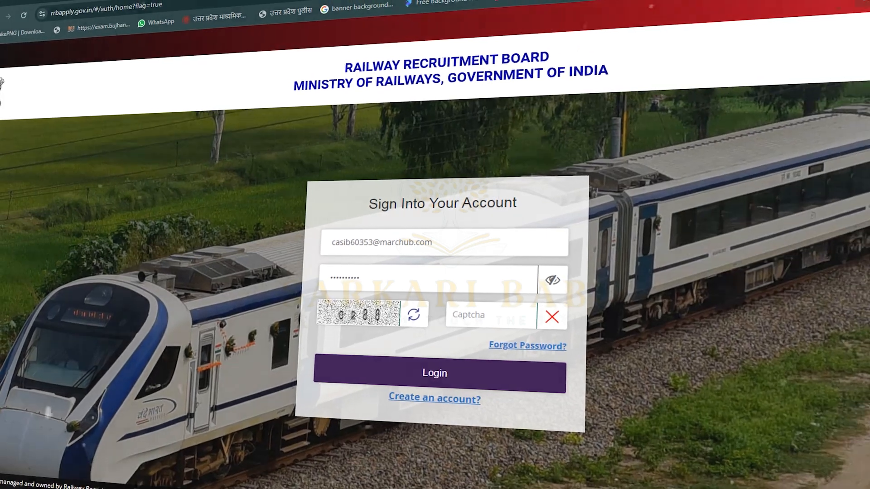
Enter the captcha code and log in to reach the open recruitment notices.
left_click(492, 318)
type("0288")
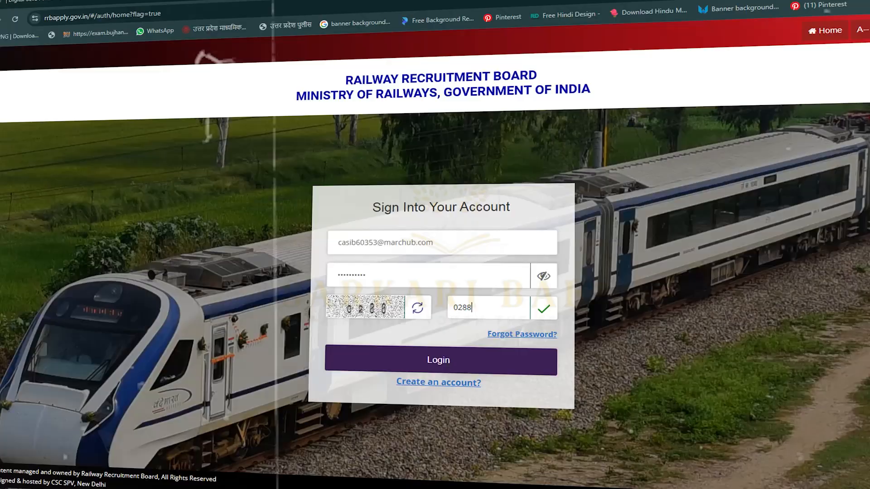
key("Return")
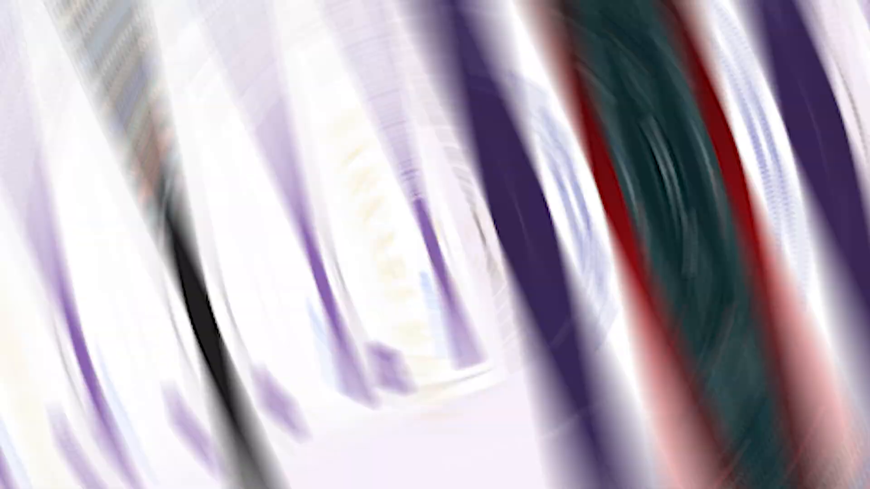
scroll(435, 253, "up", 1)
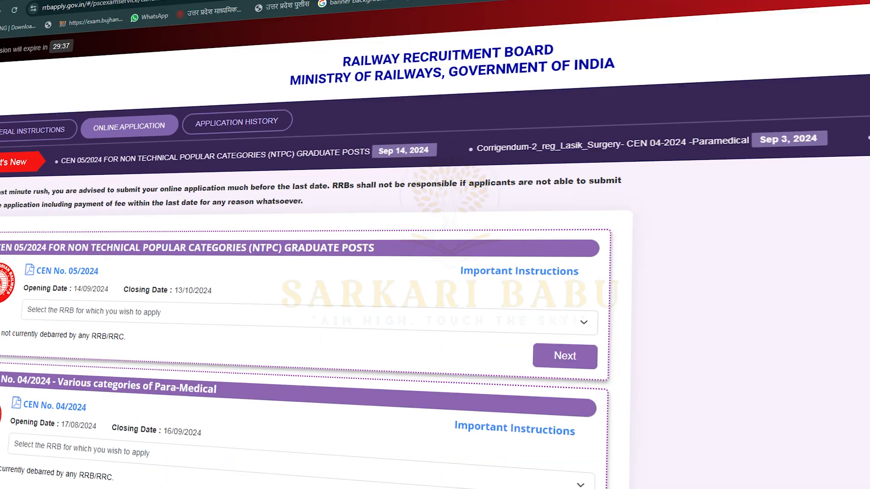
Choose RRB Prayagraj for CEN 05/2024, confirm not debarred, and accept the instructions.
left_click(314, 315)
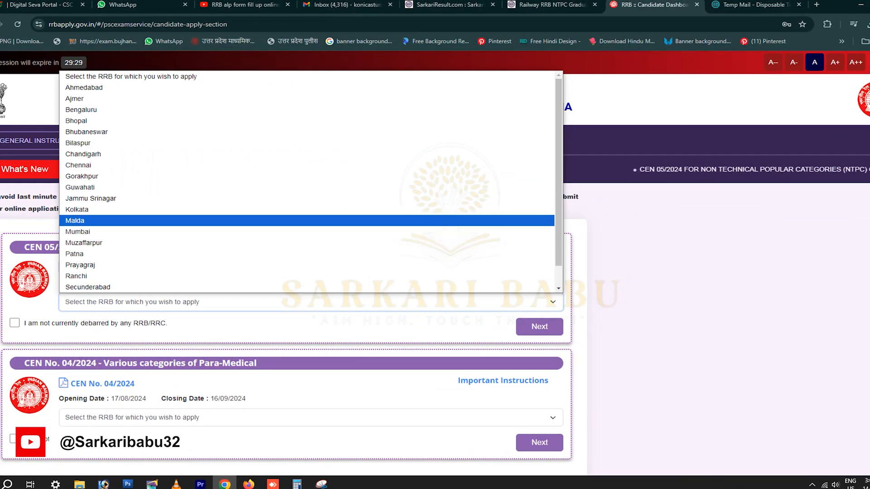
left_click(103, 265)
left_click(14, 322)
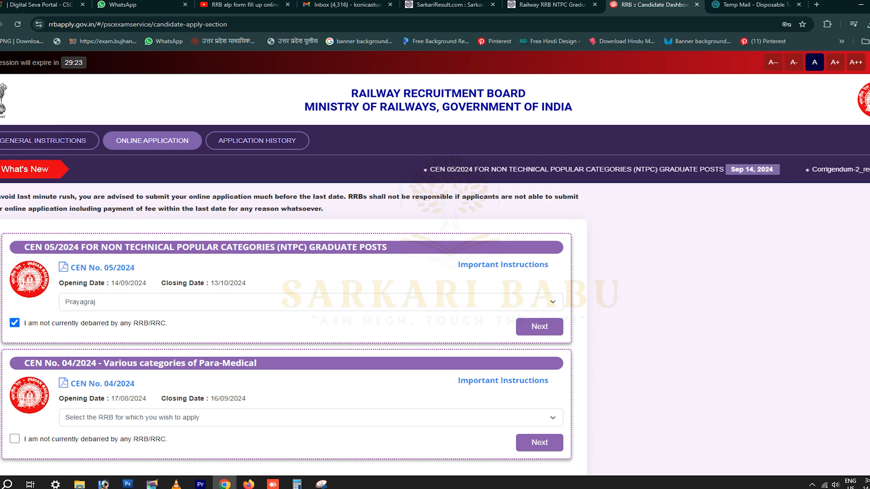
left_click(539, 326)
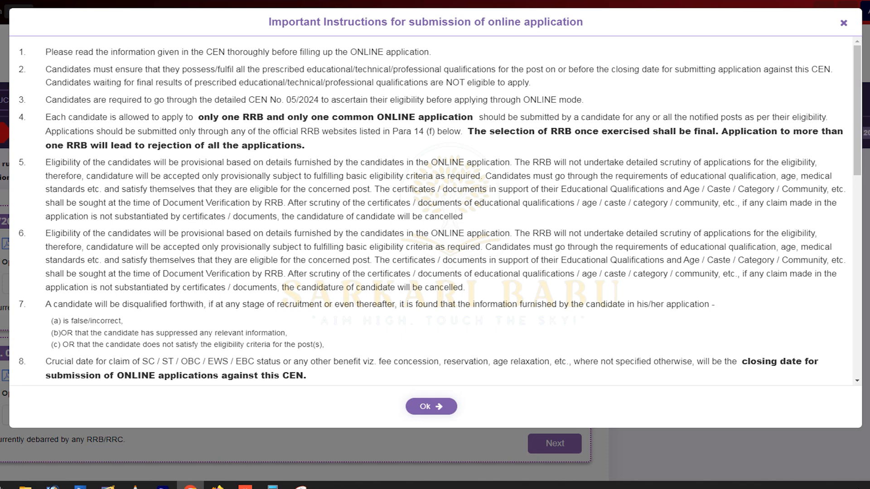
left_click(431, 406)
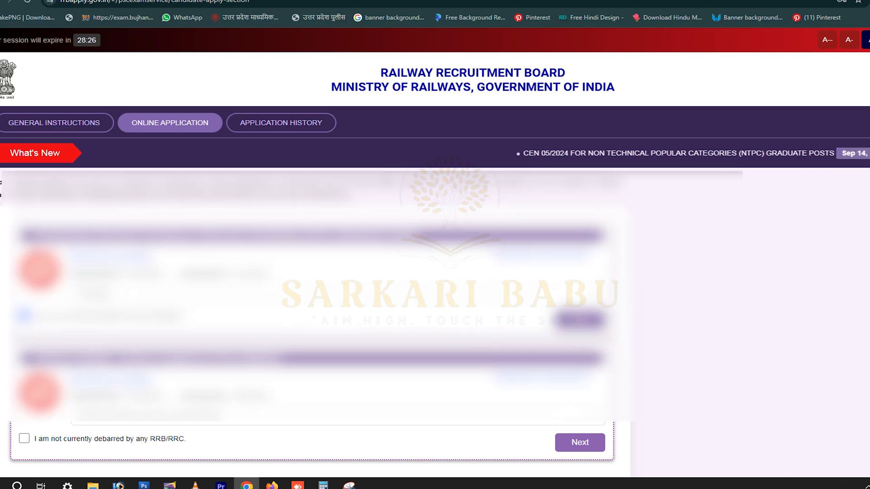
left_click(580, 320)
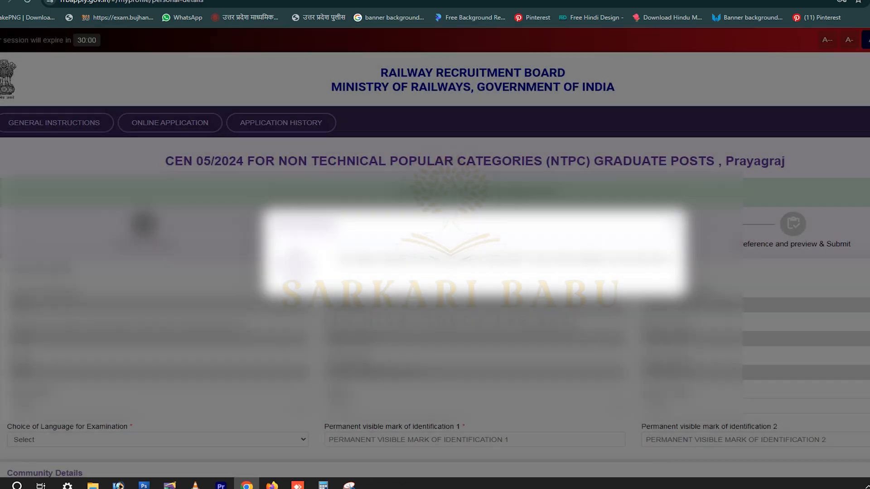
Set religion to Hindu and both mother tongue and exam language to Hindi.
scroll(435, 253, "down", 3)
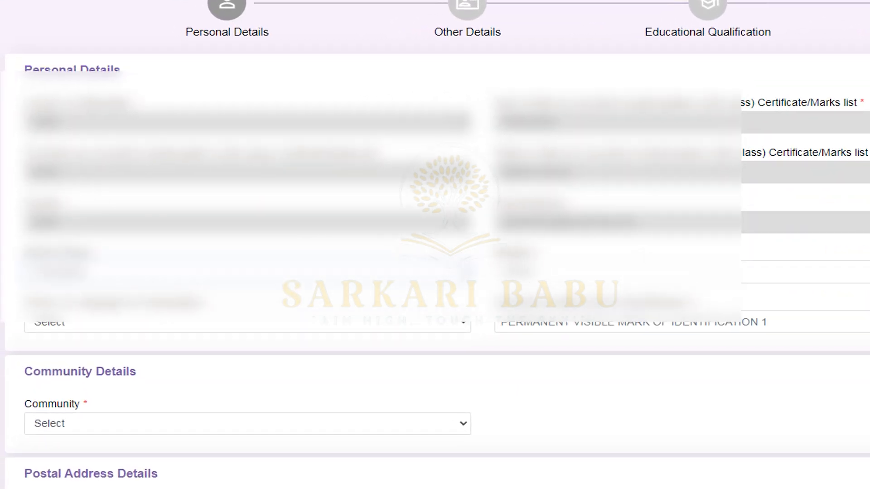
left_click(589, 272)
left_click(588, 310)
scroll(588, 311, "down", 2)
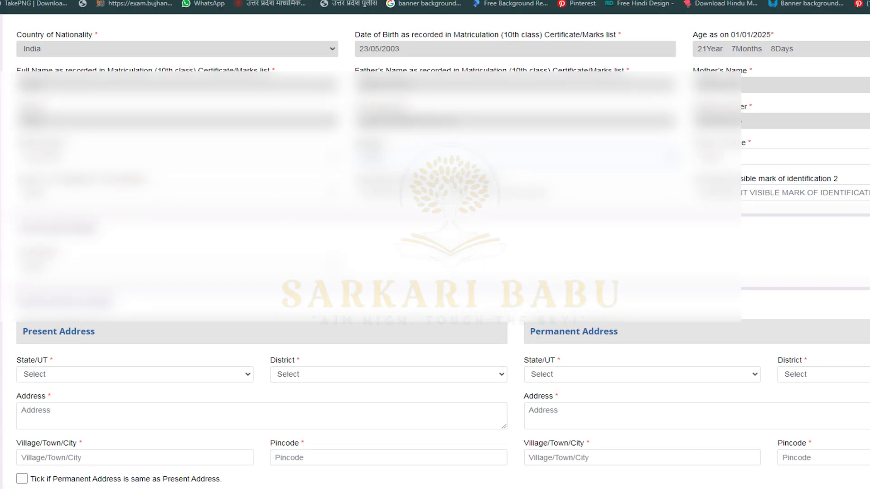
left_click(721, 157)
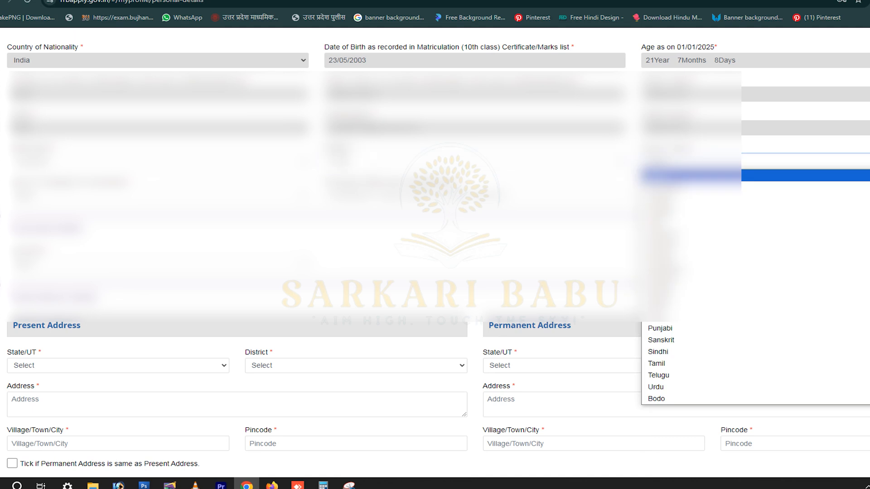
left_click(720, 176)
scroll(720, 176, "down", 1)
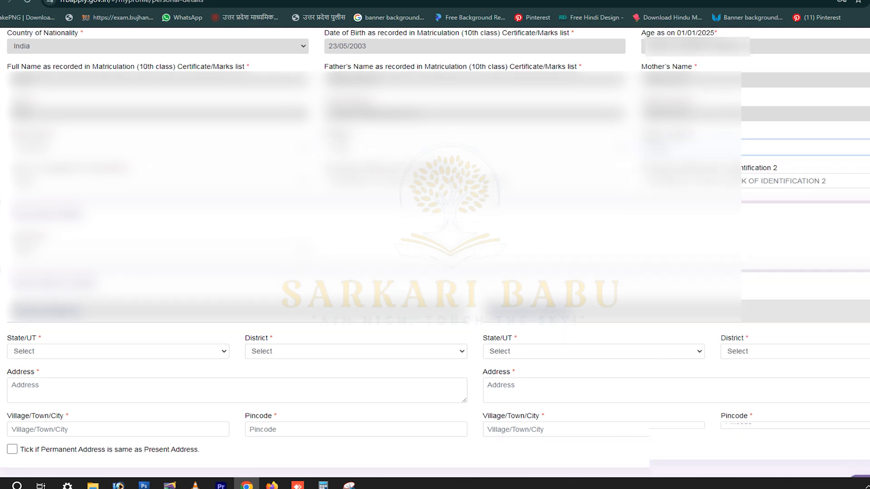
scroll(435, 253, "down", 2)
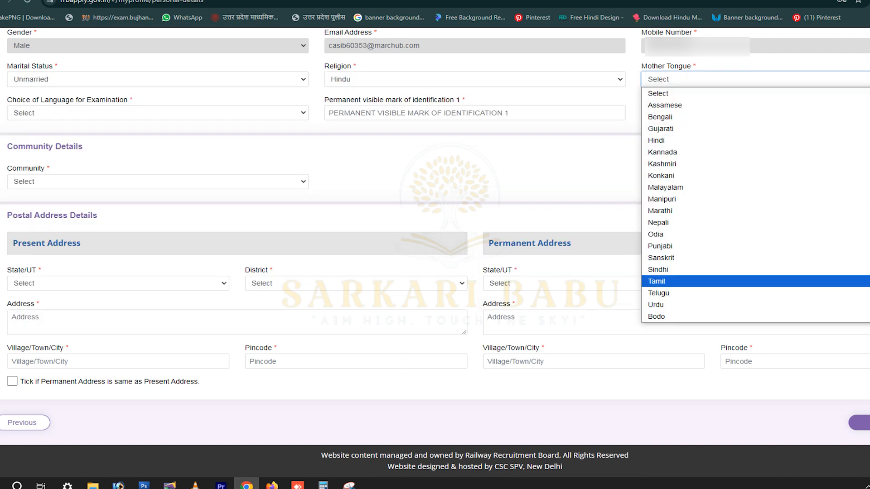
left_click(725, 140)
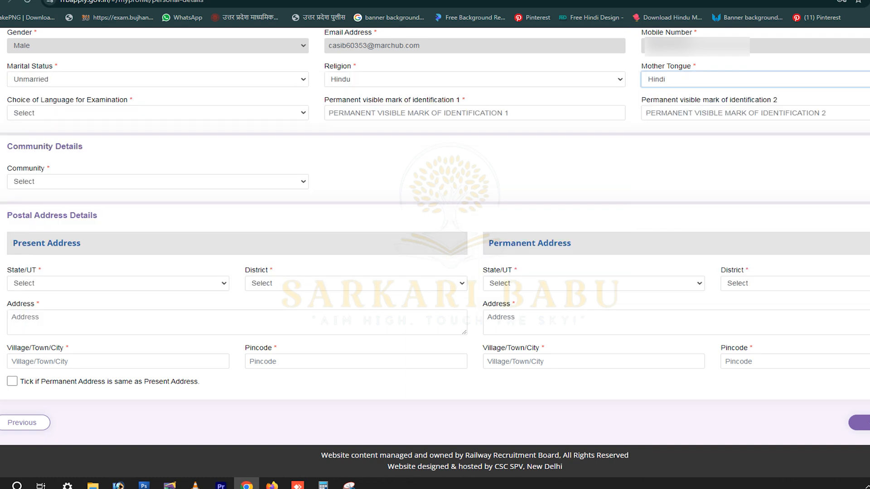
left_click(157, 113)
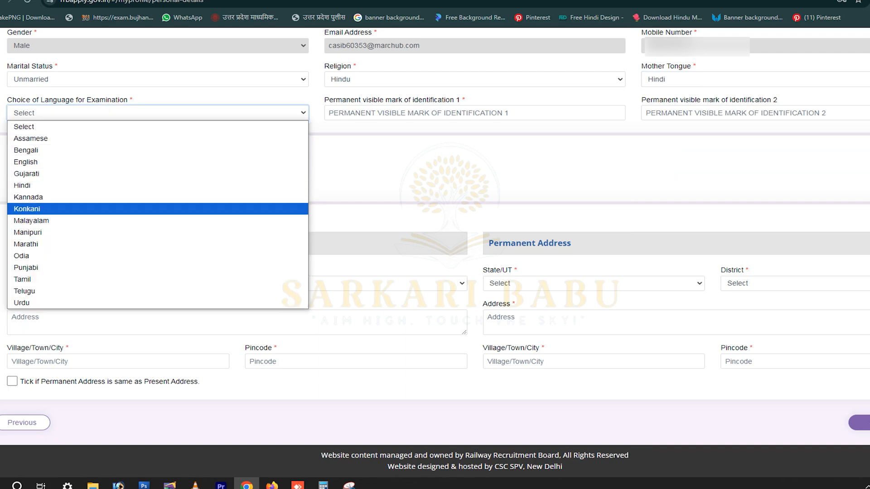
left_click(157, 186)
Enter identification marks 'CUT MAKEKS' and 'TYU'.
left_click(474, 112)
type("CUT MAK")
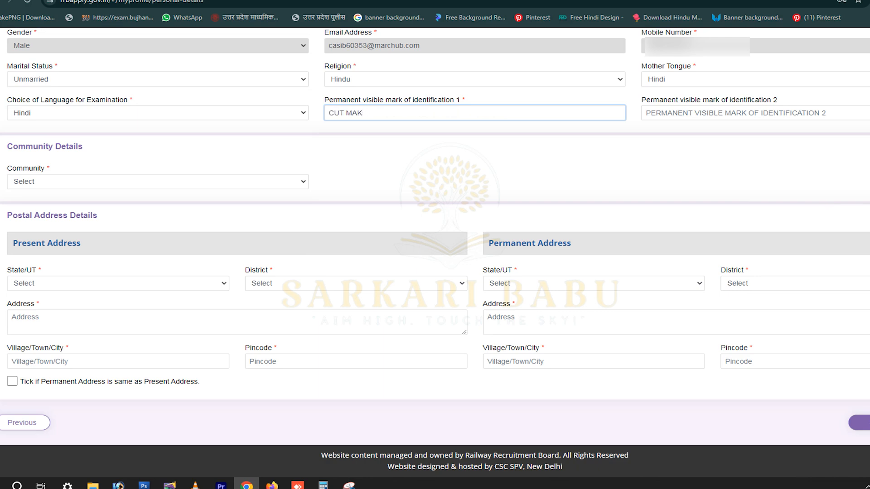
type("EKS")
key("Tab")
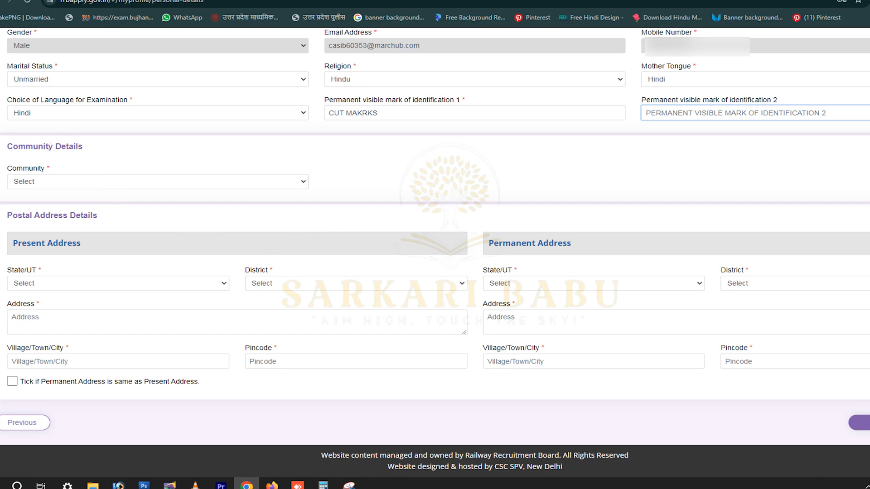
type("TYU")
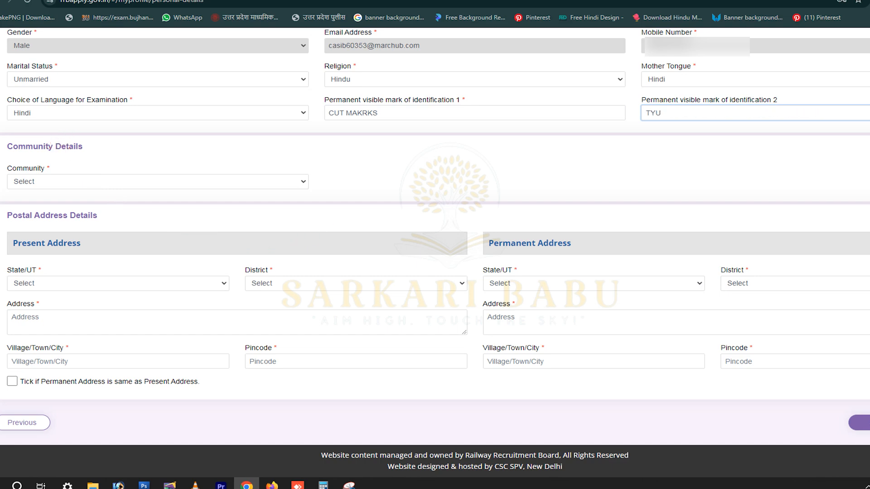
key("Tab")
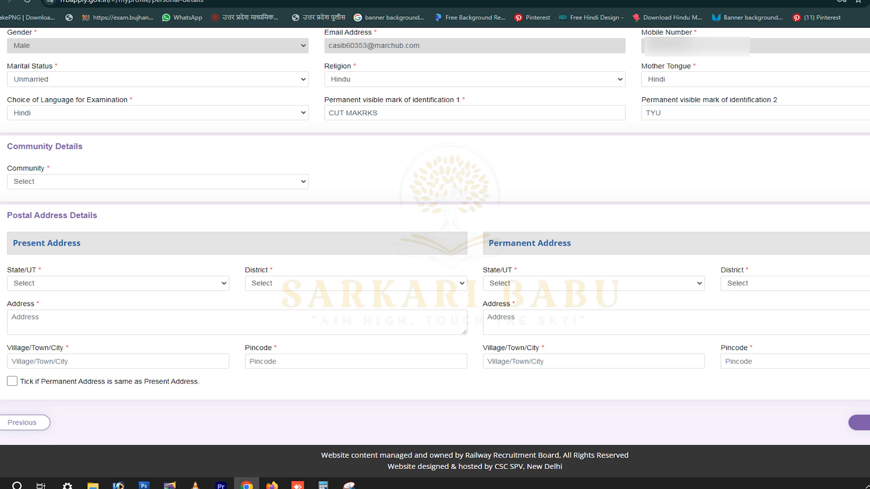
left_click(157, 181)
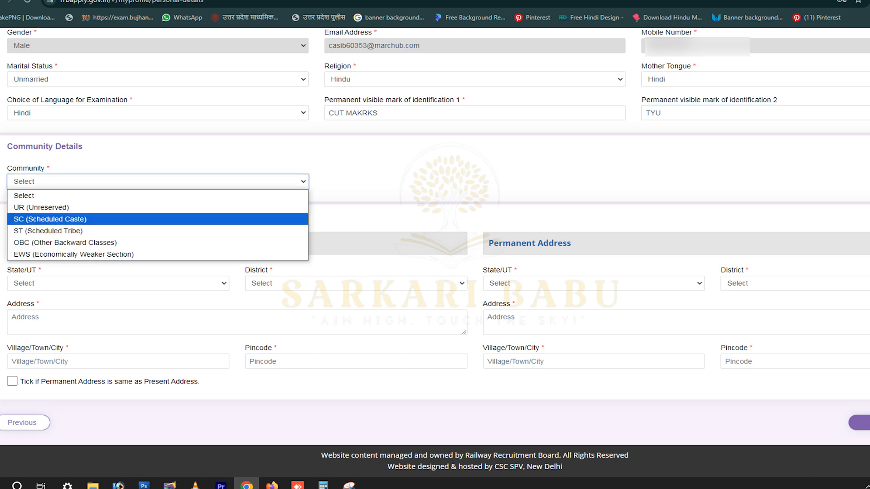
Set the community to OBC, acknowledging the reservation eligibility notice.
key("Up")
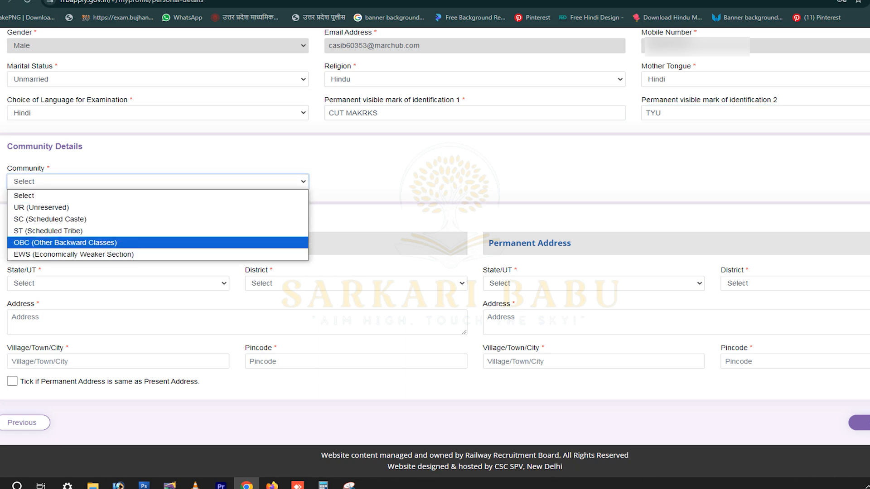
key("Up")
key("Up")
key("Down")
key("Down")
key("Return")
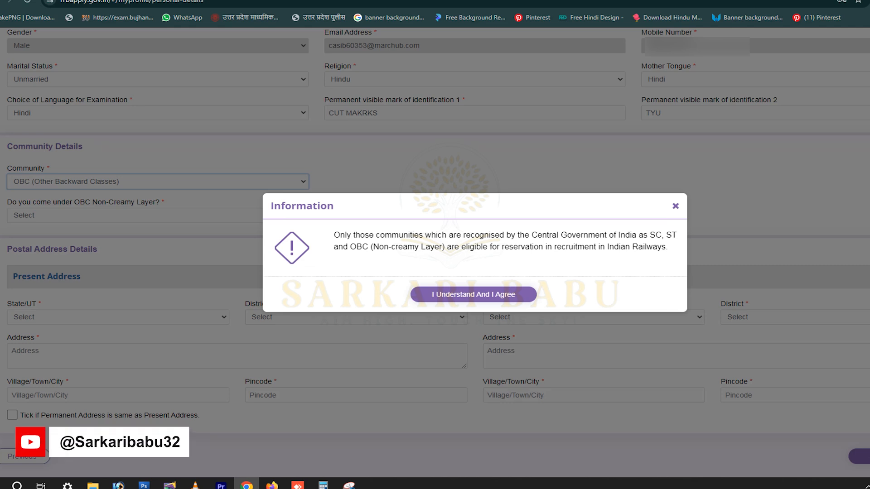
left_click_drag(353, 235, 566, 247)
left_click(566, 248)
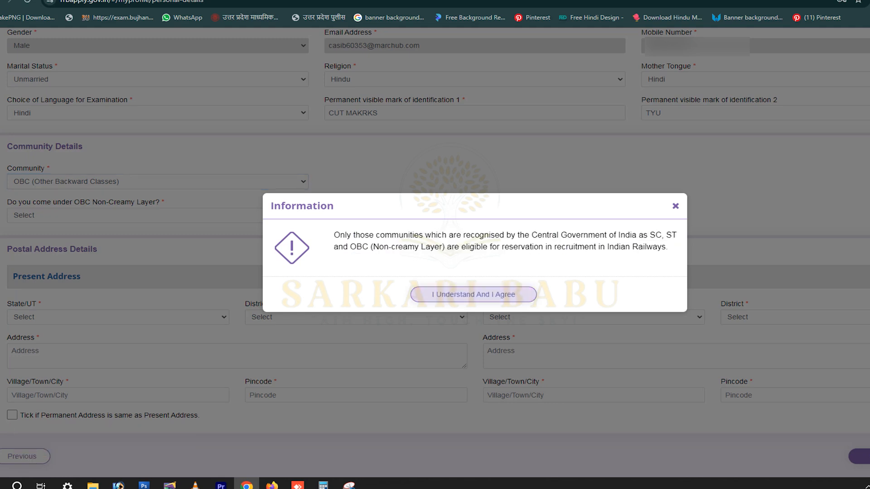
left_click(473, 295)
left_click(158, 181)
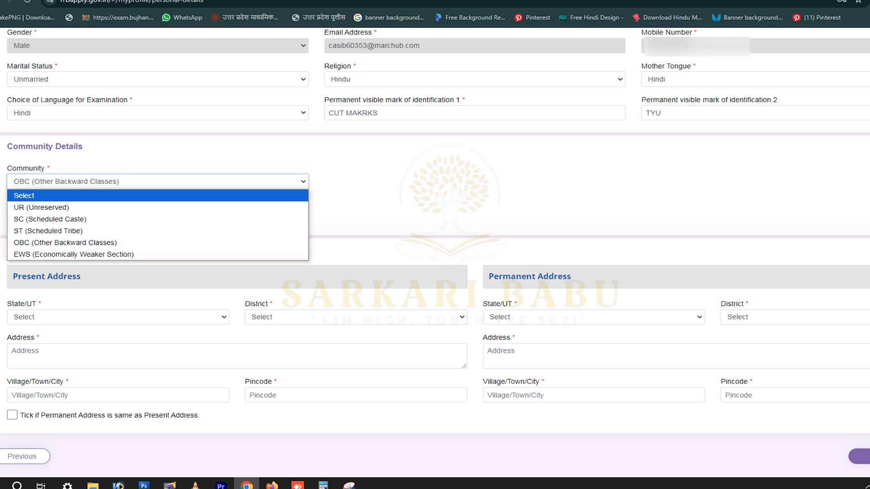
left_click(158, 207)
left_click(157, 181)
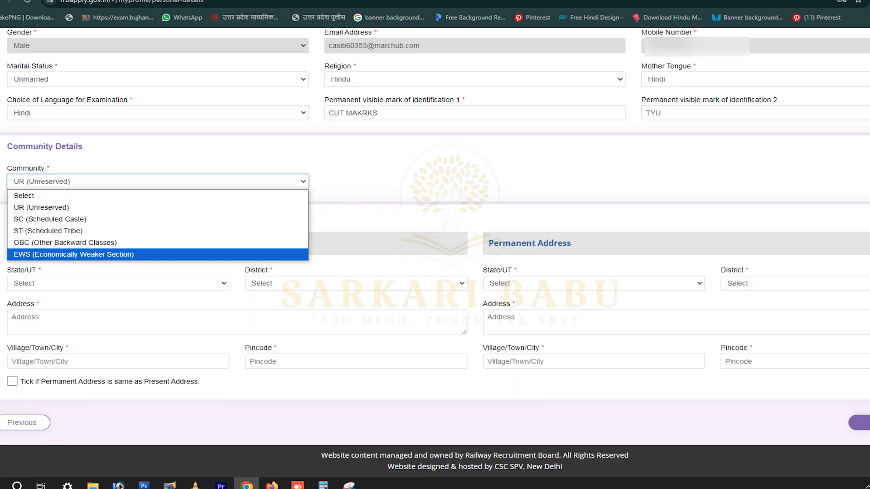
left_click(158, 243)
left_click(473, 295)
Answer Yes to OBC Non-Creamy Layer and enter the OBC certificate number.
left_click(158, 215)
left_click(157, 238)
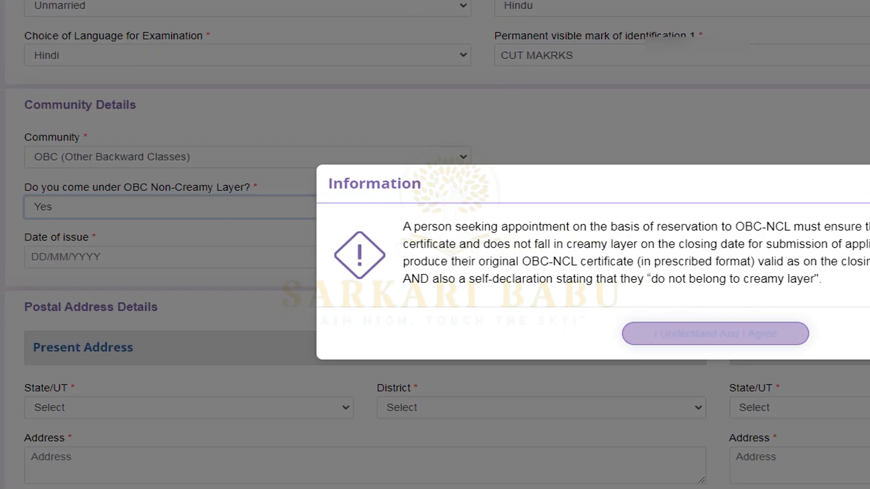
left_click(715, 333)
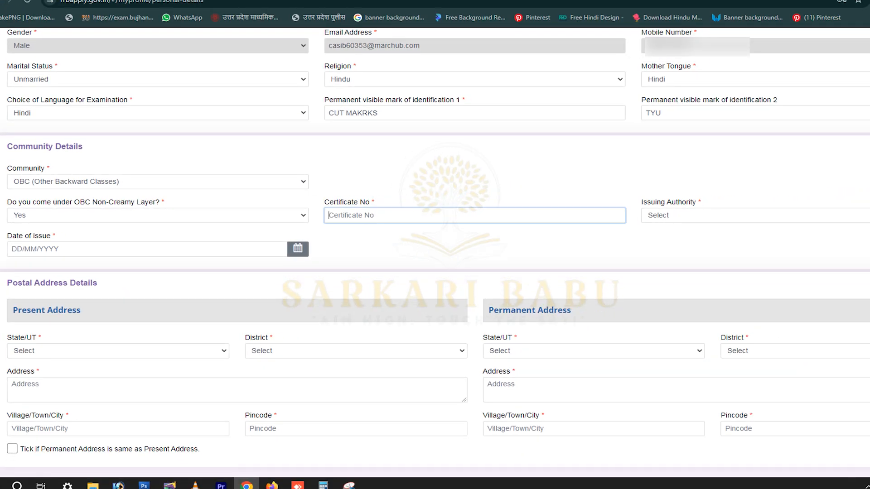
key("Tab")
Set issuing authority Tehsildar, state Uttar Pradesh, and issue date 29/08/2024.
left_click(755, 215)
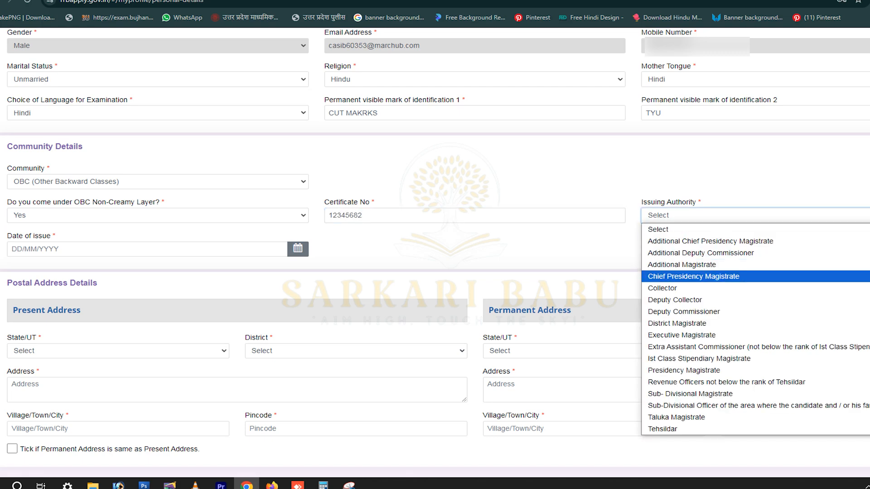
left_click(756, 429)
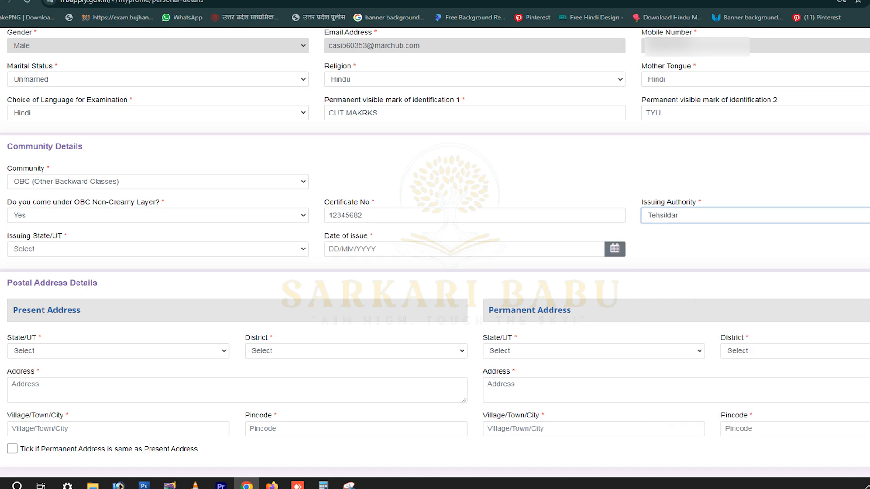
left_click(158, 249)
scroll(158, 182, "down", 5)
left_click(44, 212)
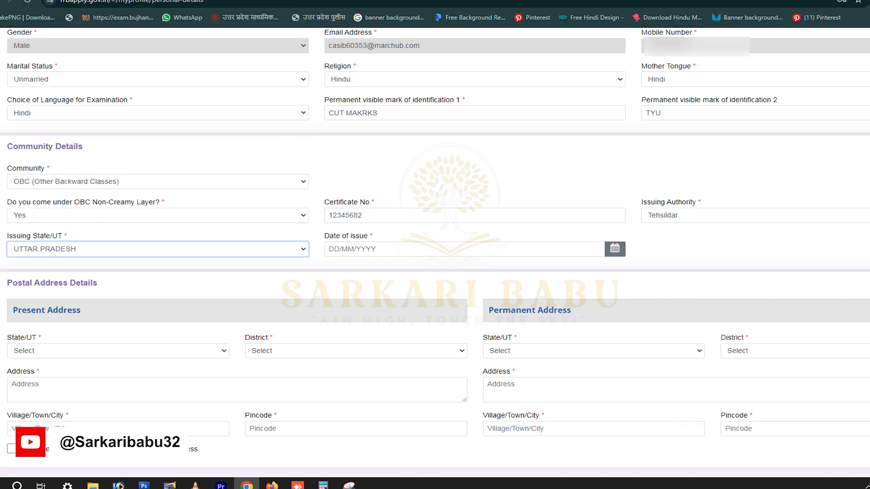
left_click(614, 248)
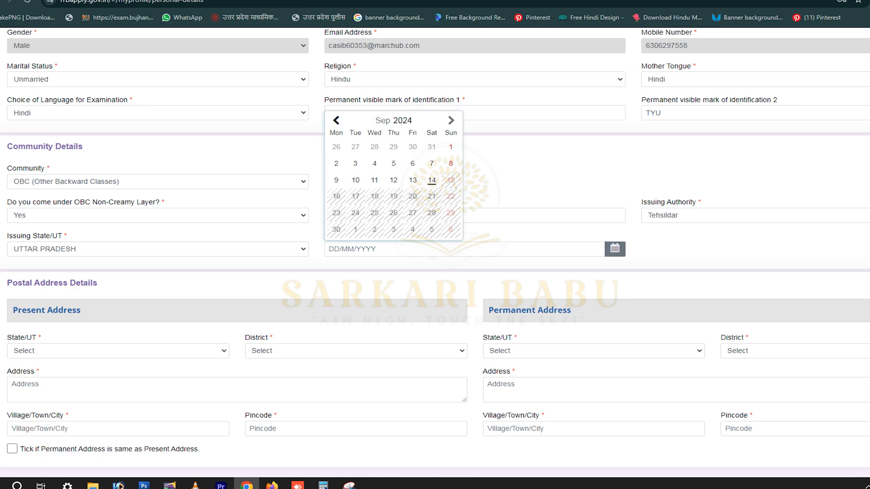
left_click(335, 120)
left_click(393, 213)
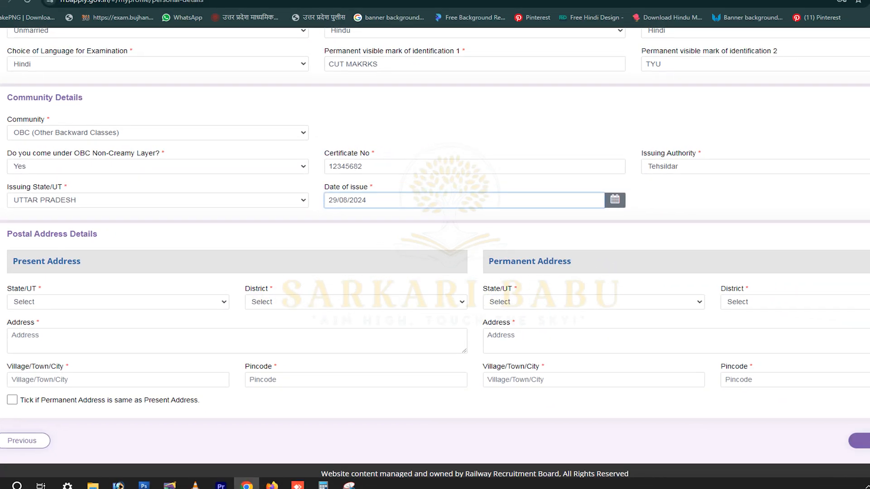
Set the present address state to Uttar Pradesh and district to Kanpur Nagar.
left_click(188, 335)
scroll(113, 252, "down", 5)
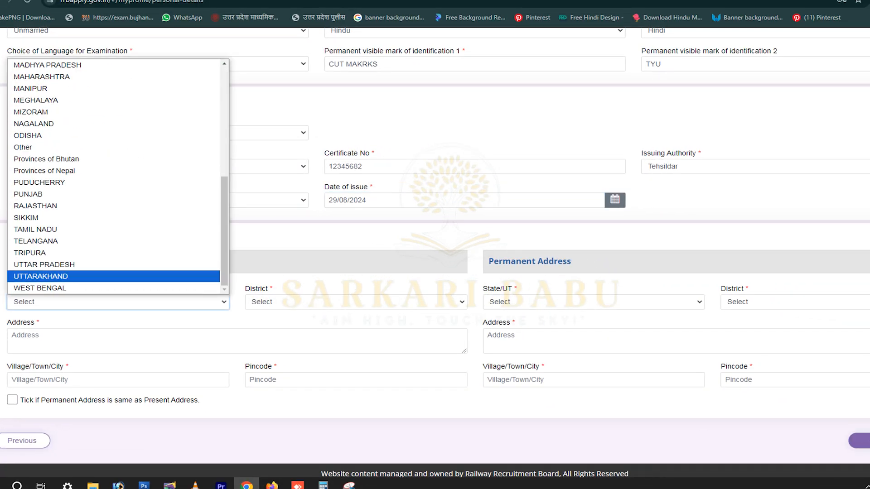
left_click(113, 265)
left_click(353, 302)
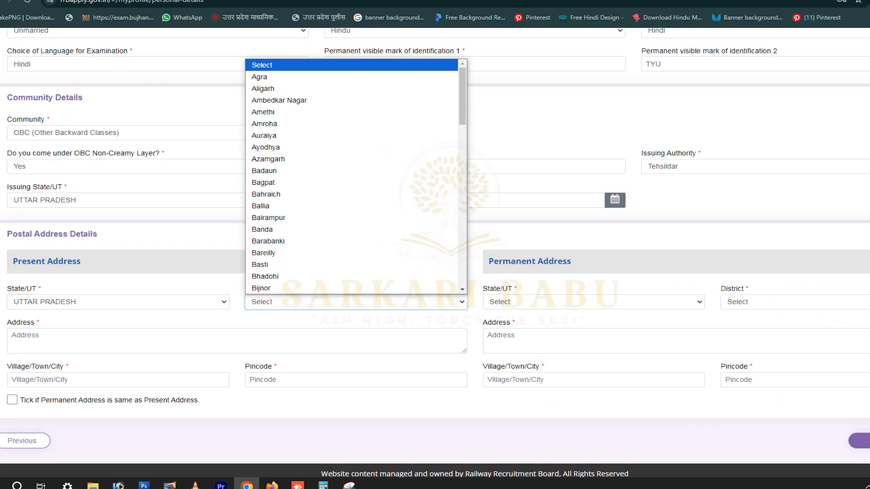
scroll(351, 183, "down", 3)
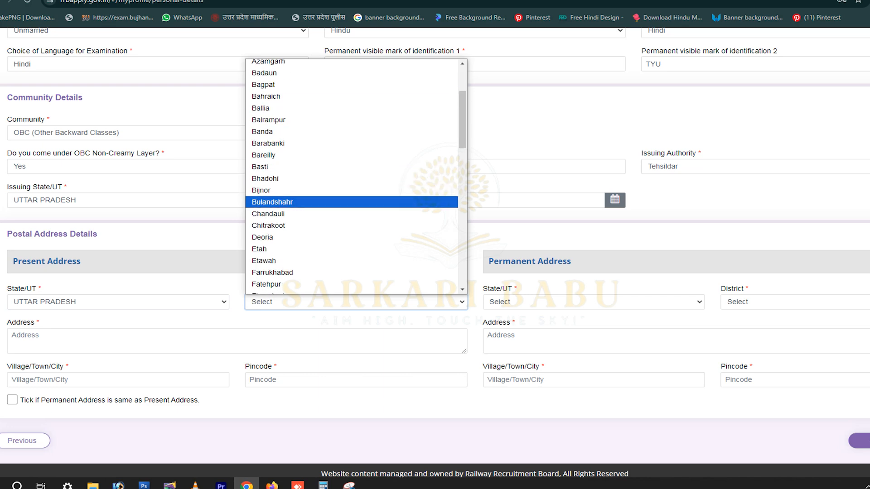
scroll(351, 177, "down", 3)
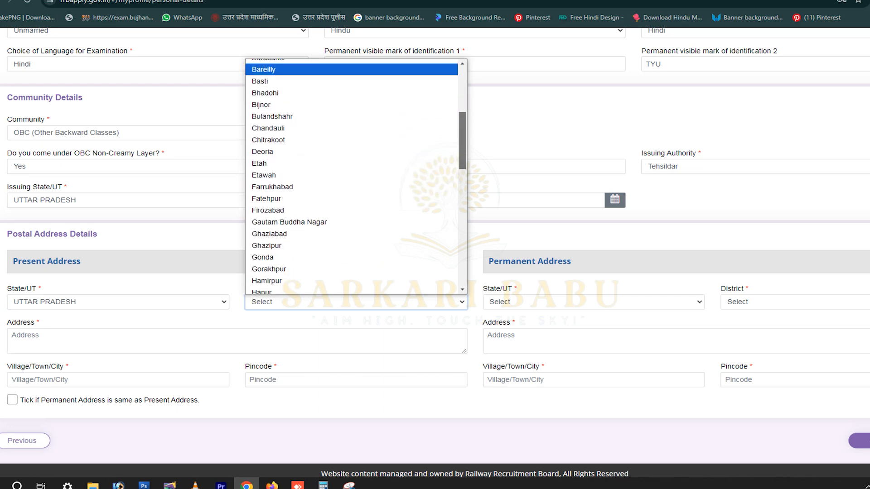
scroll(351, 177, "down", 6)
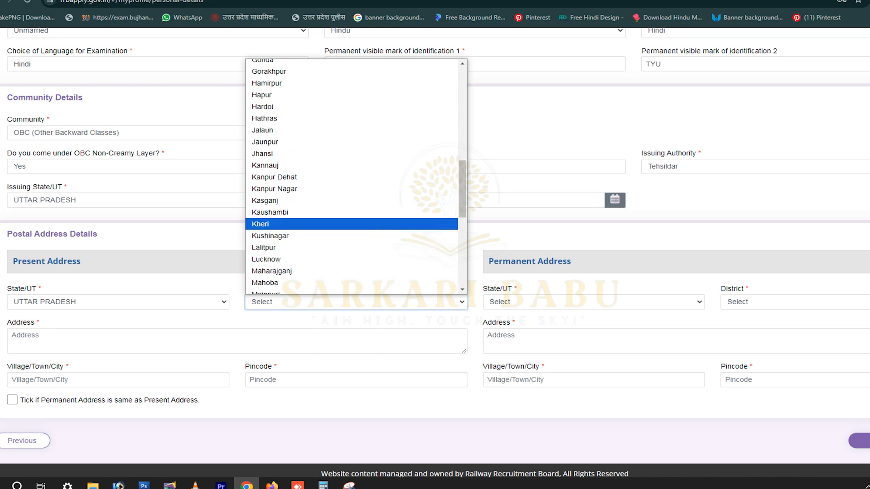
left_click(275, 188)
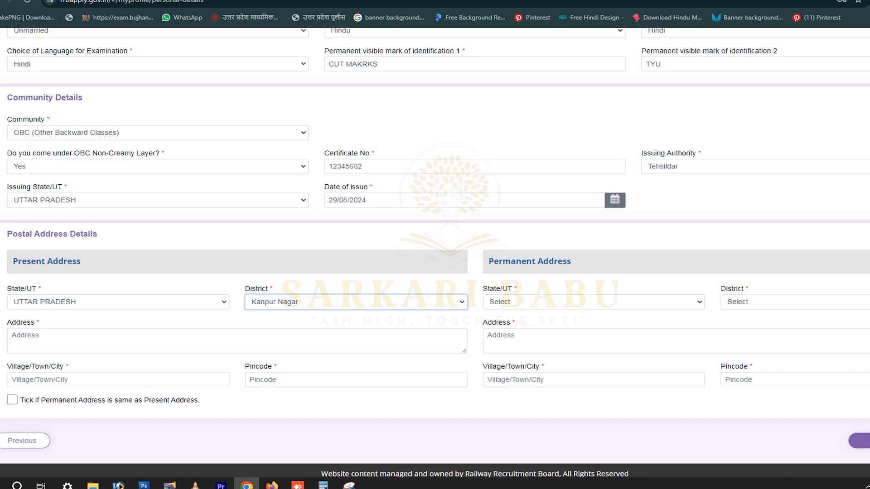
Enter the street address, city and pincode, copy it to permanent address, and save.
left_click(236, 340)
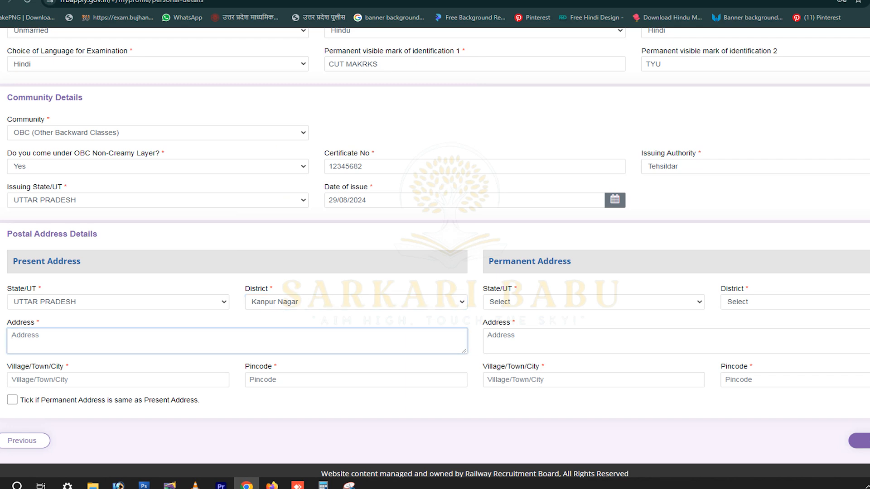
type("Abc Road Dg")
left_click(39, 380)
type("Kanpur")
key("Tab")
type("211")
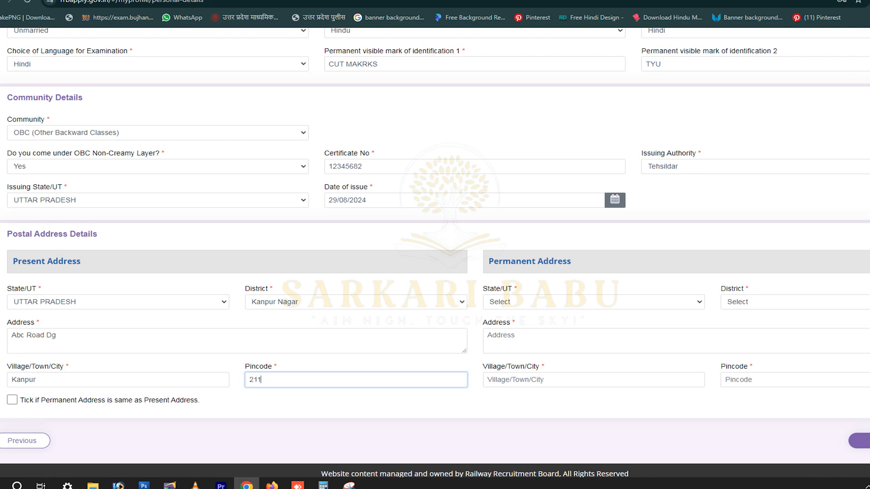
type("003")
left_click(13, 400)
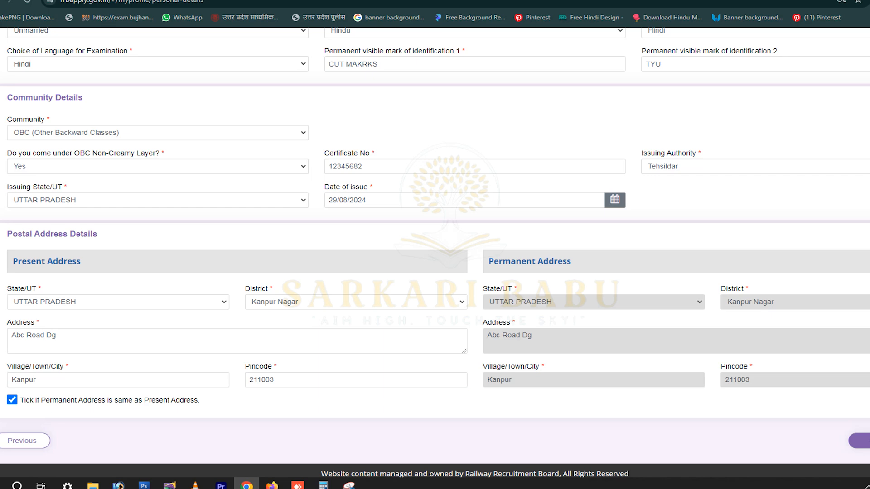
left_click(859, 441)
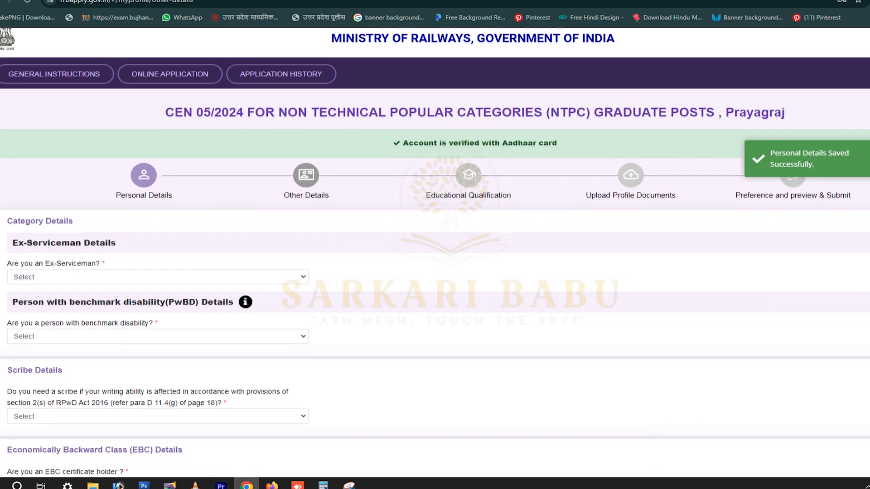
Answer No for ex-serviceman, benchmark disability, scribe and EBC certificate.
left_click(157, 277)
left_click(158, 315)
scroll(158, 308, "down", 1)
left_click(158, 287)
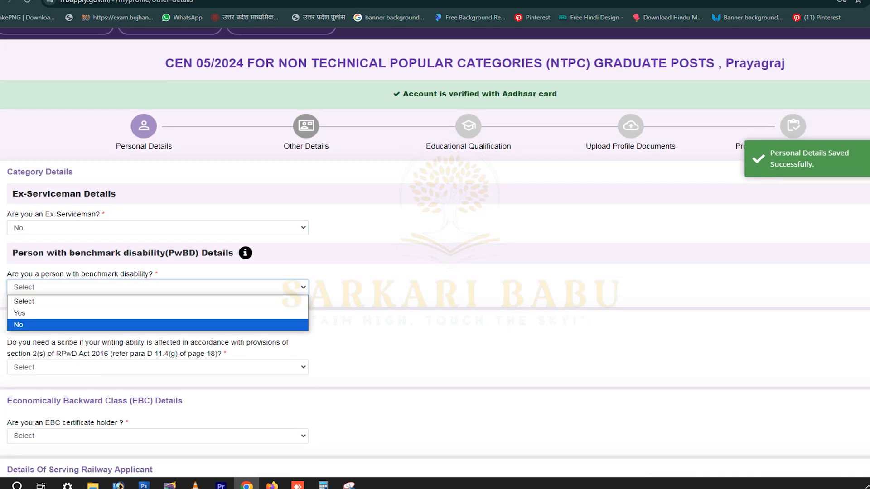
left_click(157, 313)
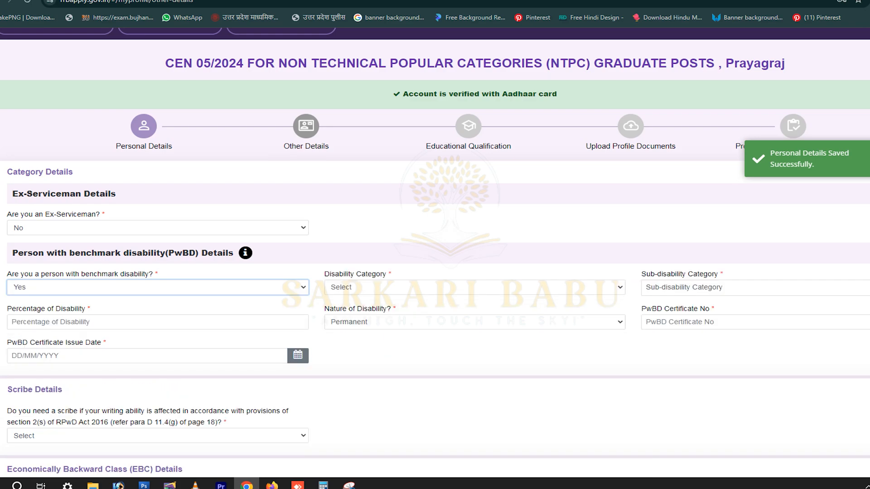
left_click(157, 287)
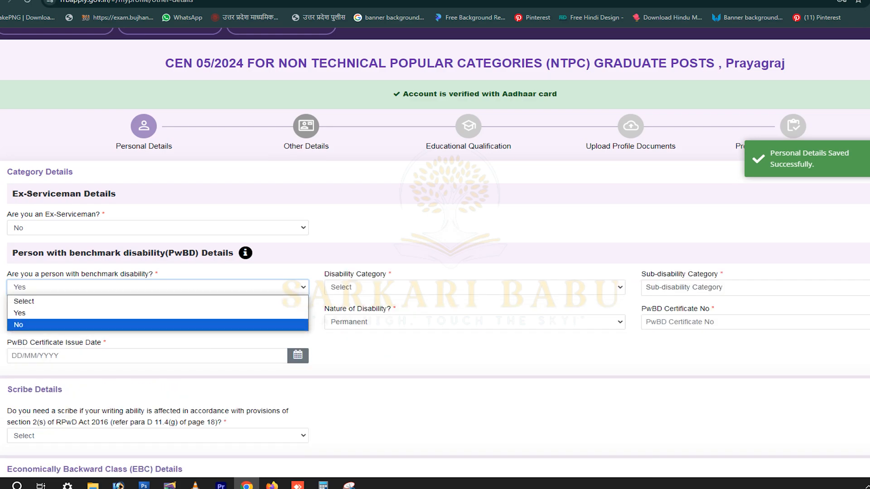
left_click(158, 324)
scroll(158, 271, "down", 3)
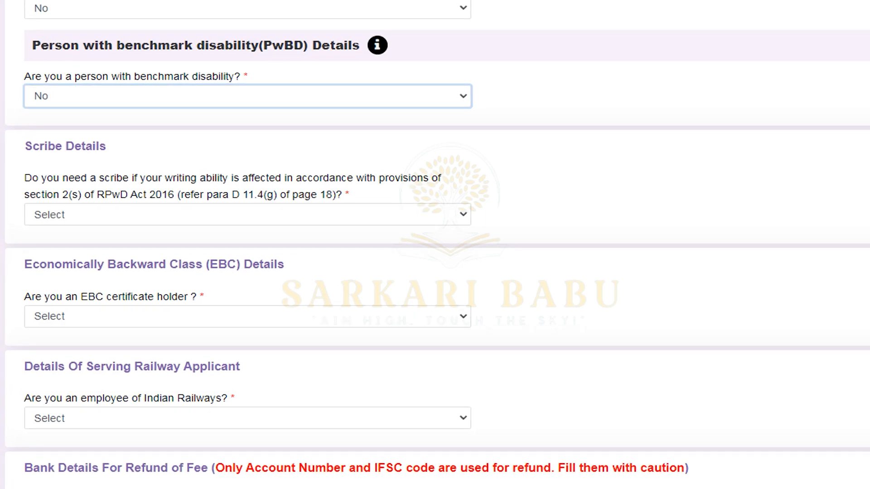
left_click(248, 215)
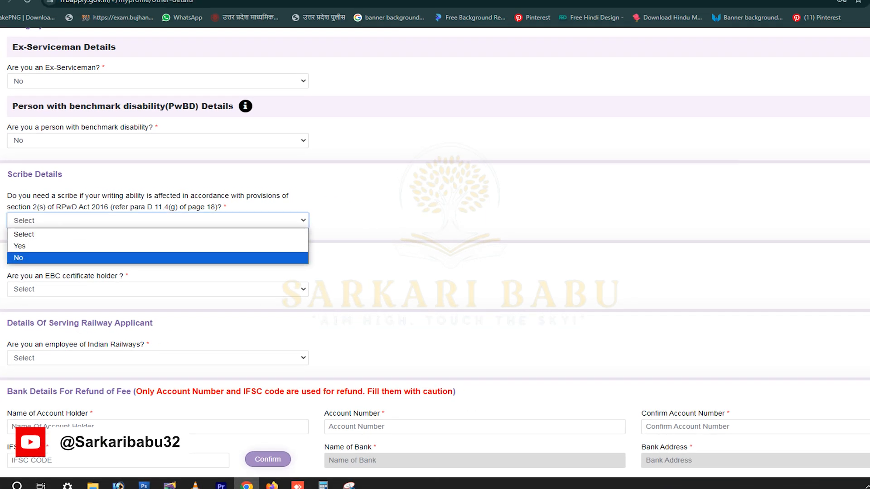
left_click(158, 258)
left_click(157, 289)
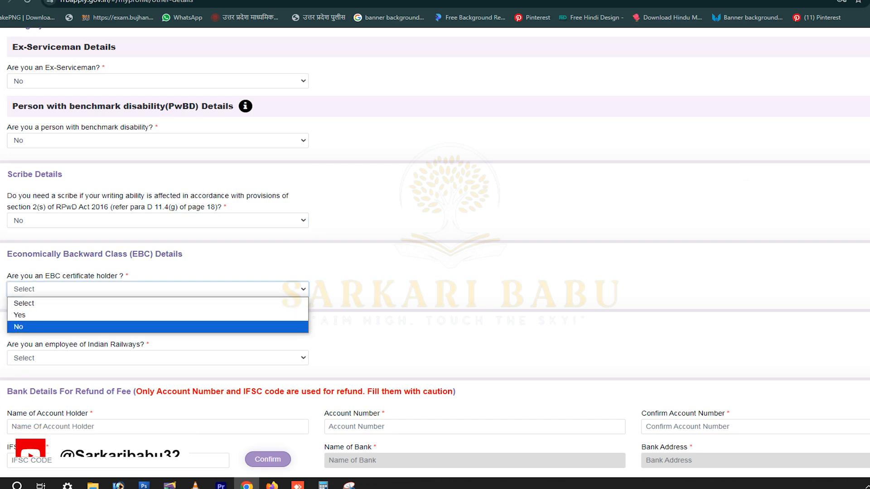
left_click(157, 326)
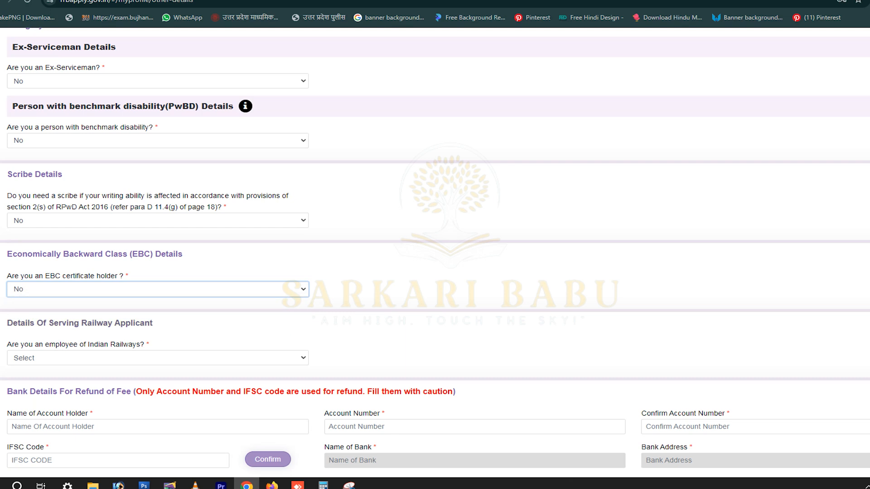
Answer No to railway employee and set current organisation to Not Applicable.
scroll(157, 317, "down", 2)
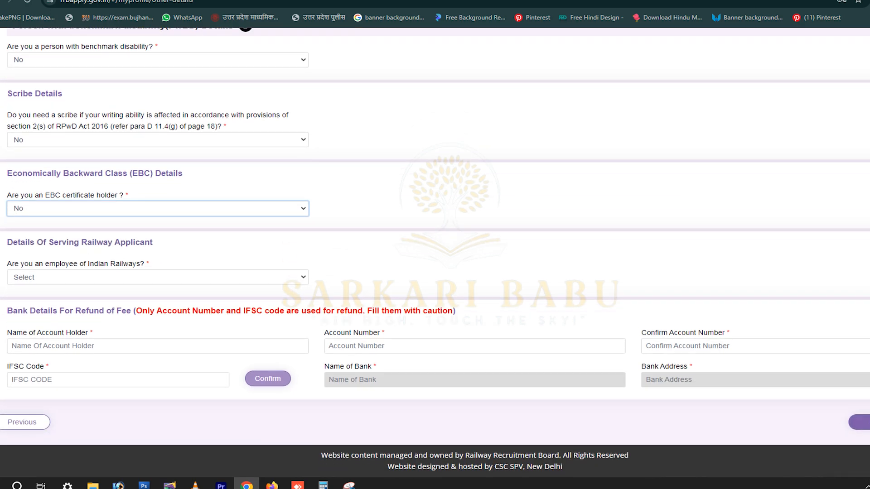
left_click(158, 277)
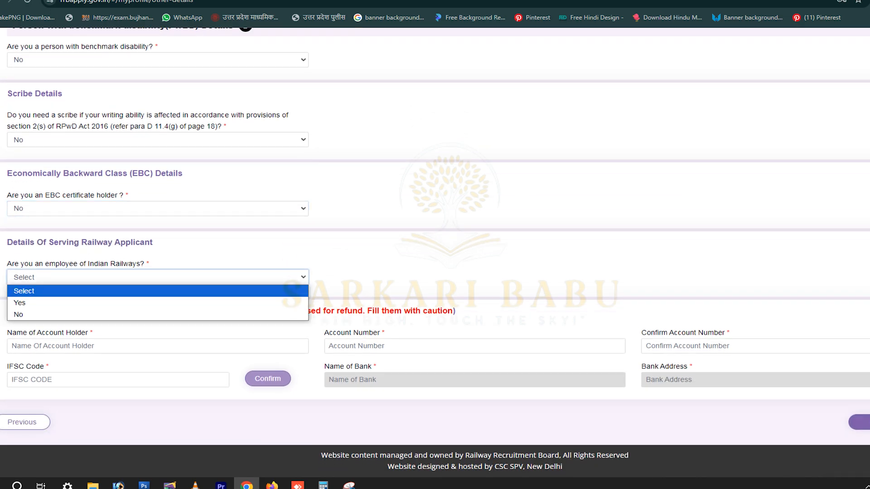
key("Return")
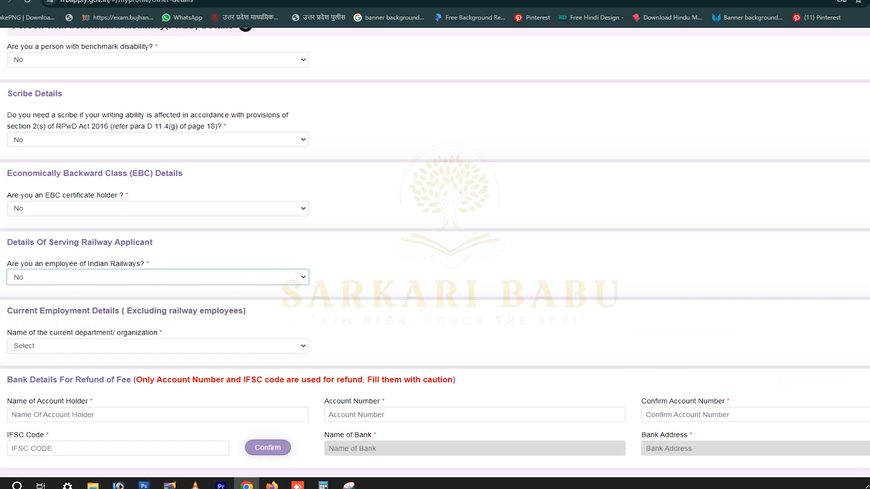
scroll(435, 253, "down", 2)
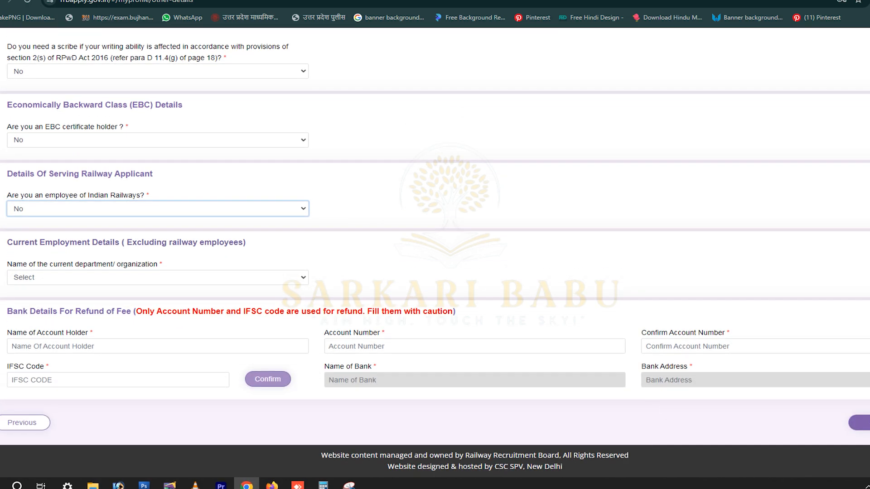
left_click(158, 278)
key("Down")
key("Return")
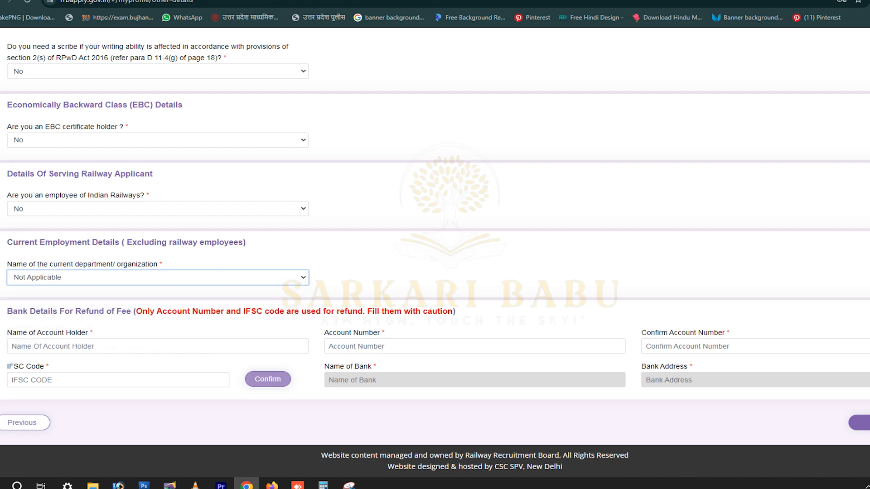
left_click(12, 346)
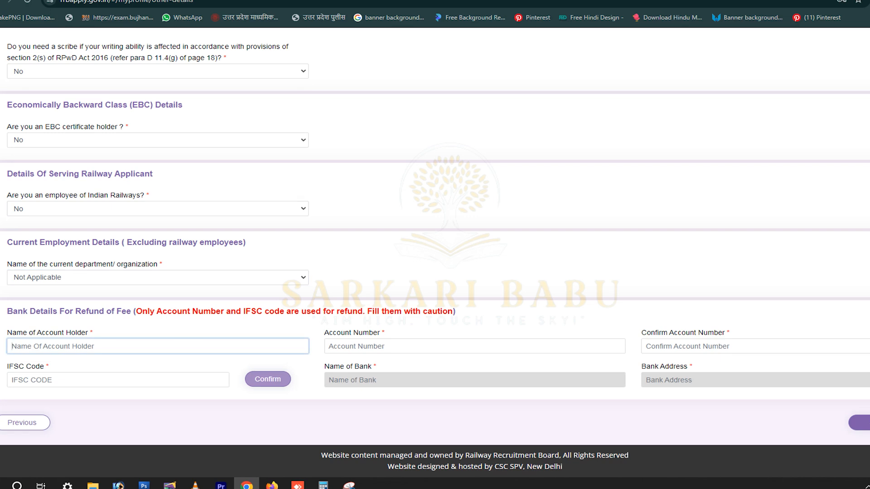
Enter the account holder's name and the bank account number.
type("Aman")
left_click(328, 346)
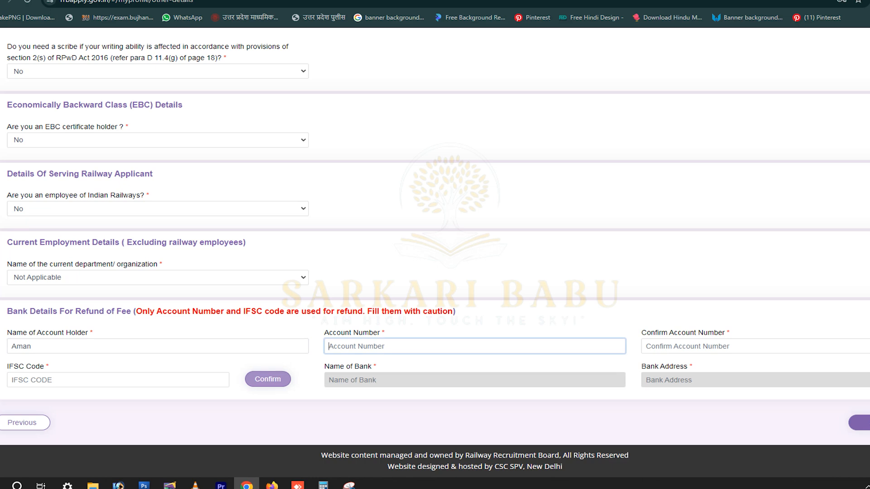
key("Tab")
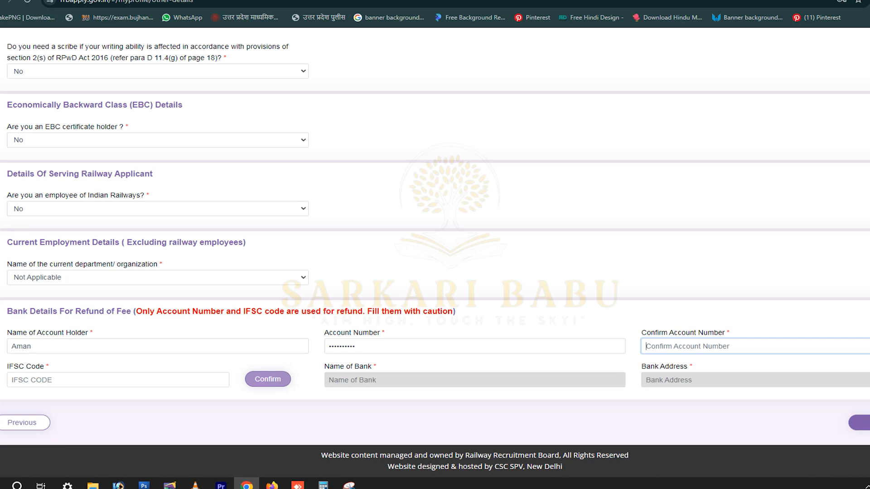
Correct the account number and start filling Confirm Account Number.
left_click(354, 346)
key("BackSpace")
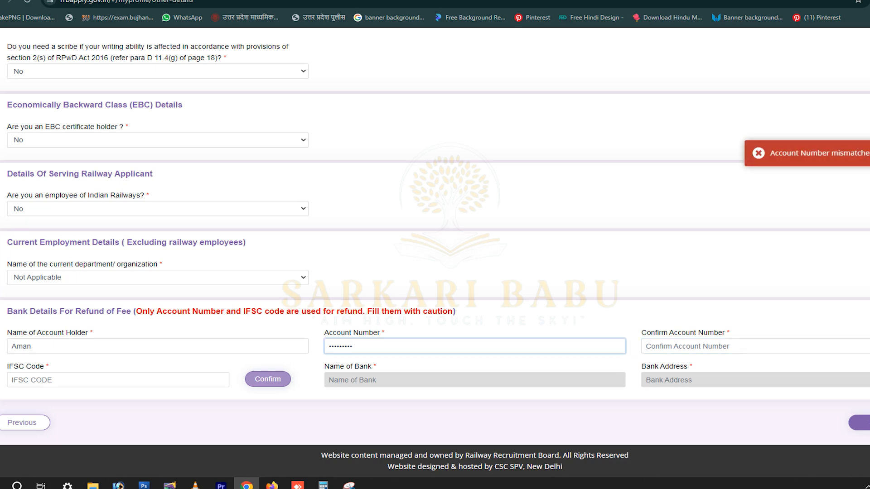
key("ctrl+a")
key("BackSpace")
type("••••••")
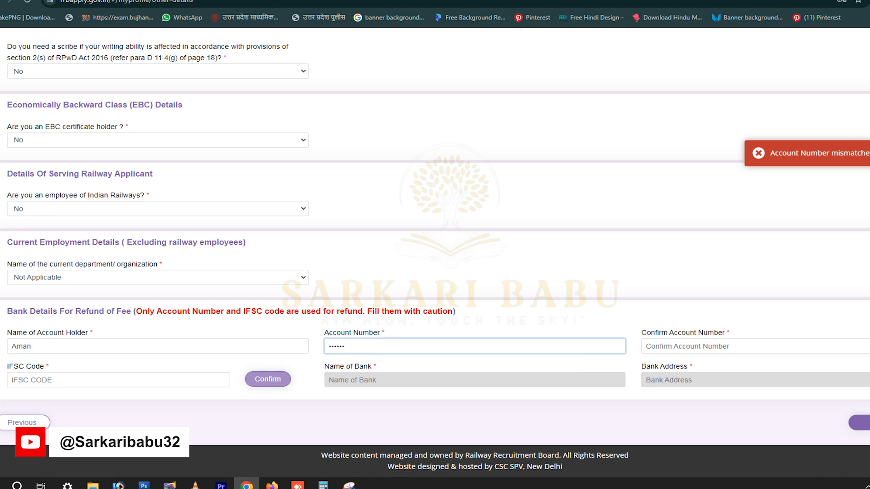
key("BackSpace")
key("BackSpace")
key("BackSpace")
key("BackSpace")
type("•••")
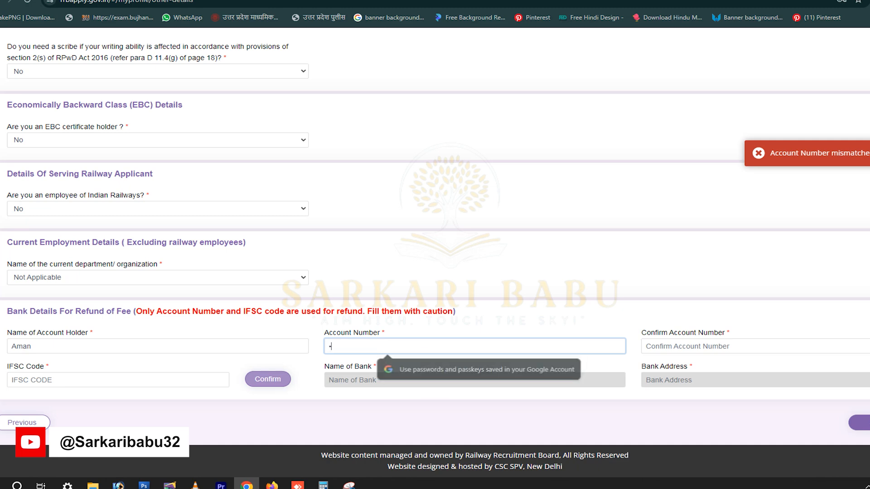
type("••••••")
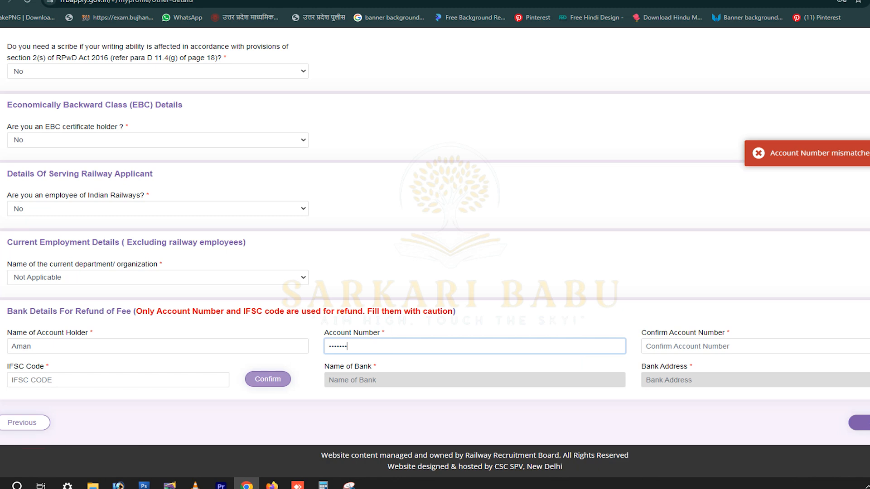
left_click(645, 346)
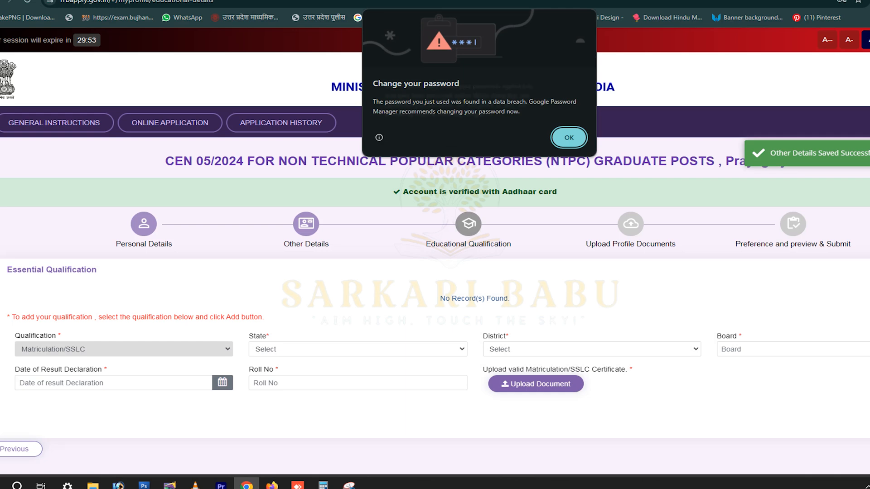
Dismiss Chrome's password warning and set state Uttar Pradesh, district Kanpur Nagar.
mouse_move(379, 137)
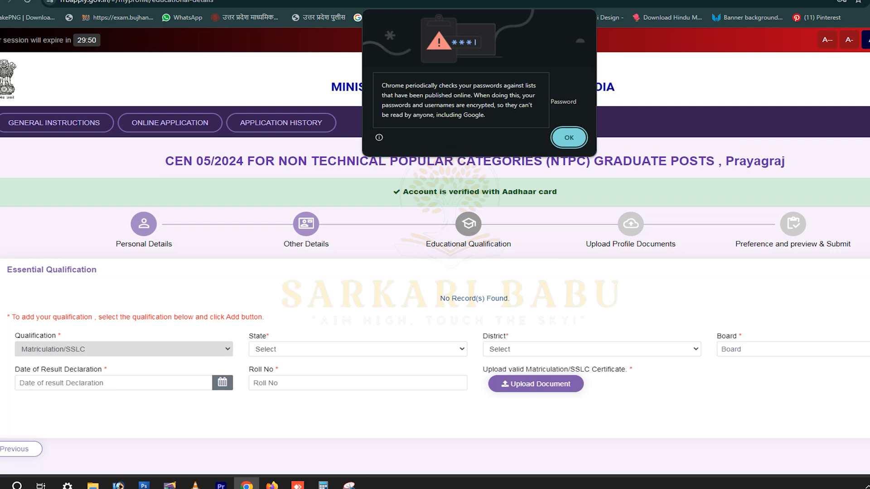
key("Return")
scroll(434, 252, "down", 1)
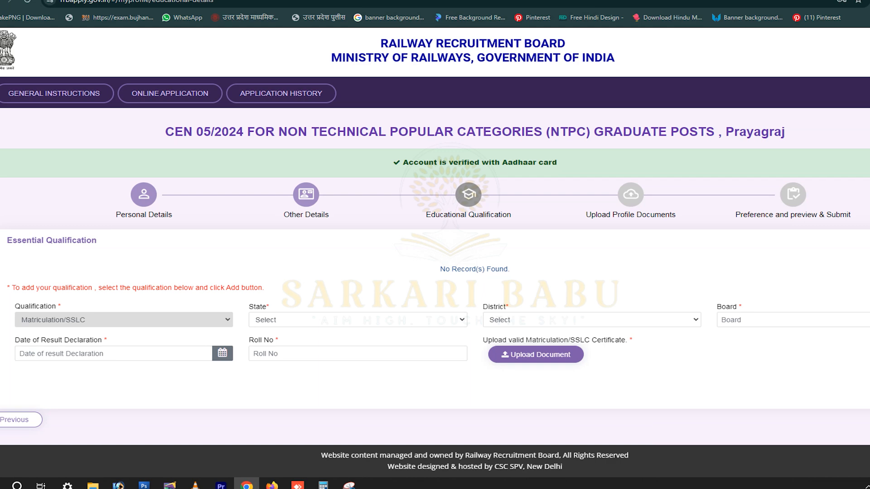
left_click(358, 319)
scroll(354, 244, "down", 5)
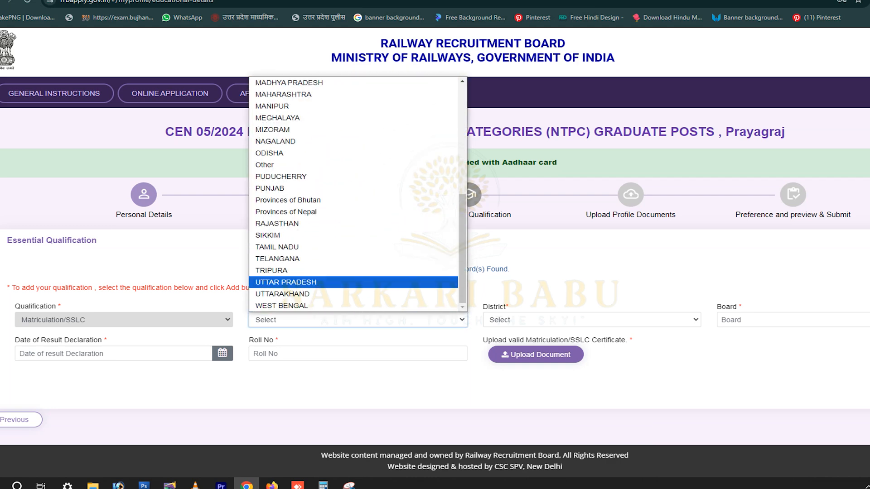
key("Return")
left_click(592, 320)
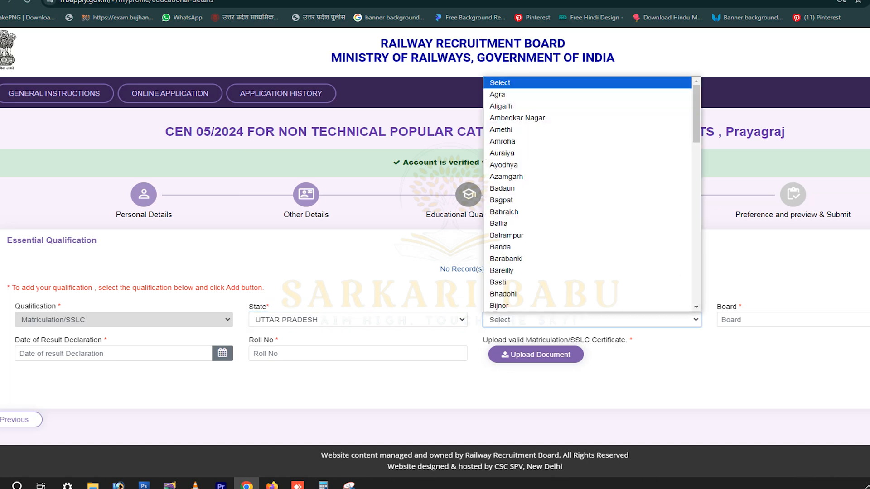
scroll(587, 255, "down", 2)
scroll(587, 258, "down", 5)
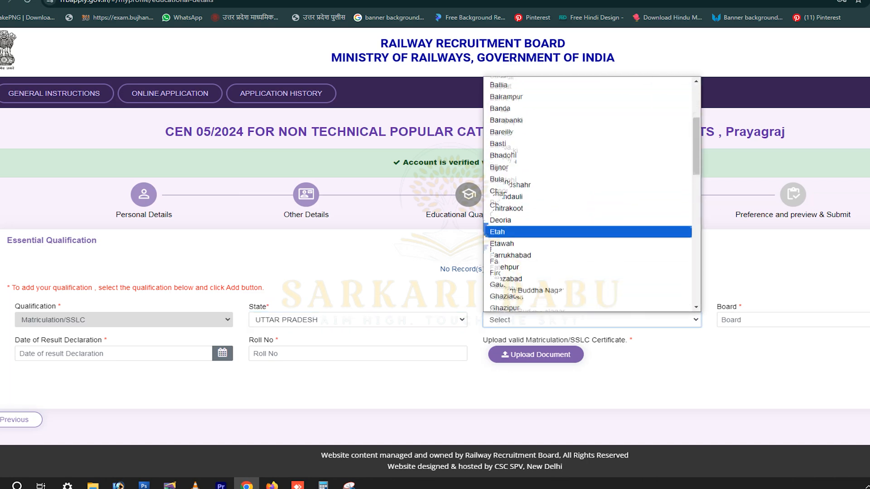
key("Down")
key("Down")
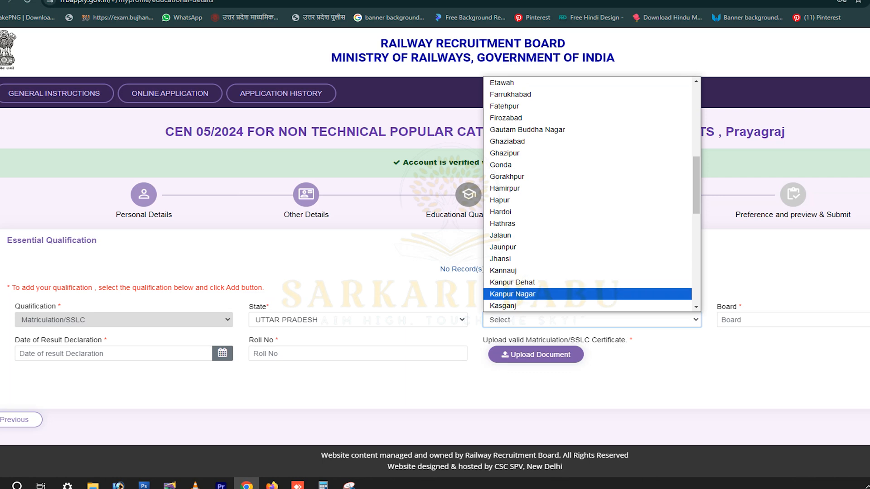
key("Return")
Enter board 'cbsE' and set the result declaration date to 24/11/2011.
key("Tab")
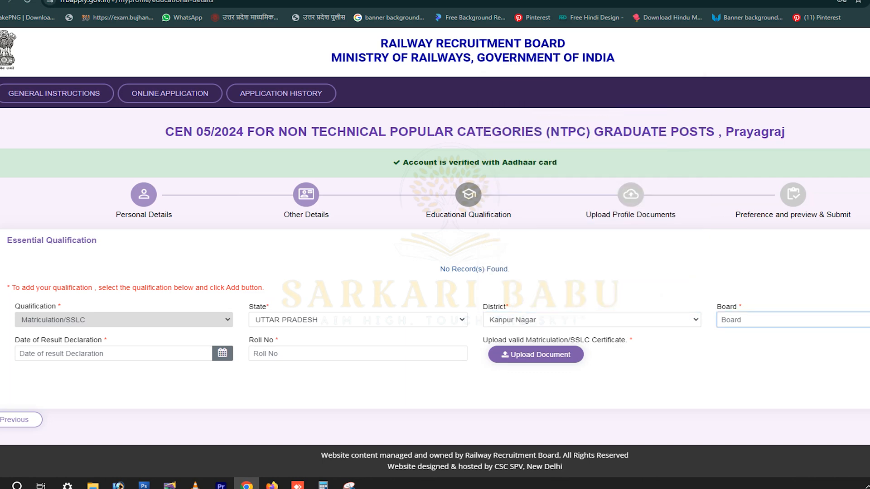
type("cbsE")
key("Tab")
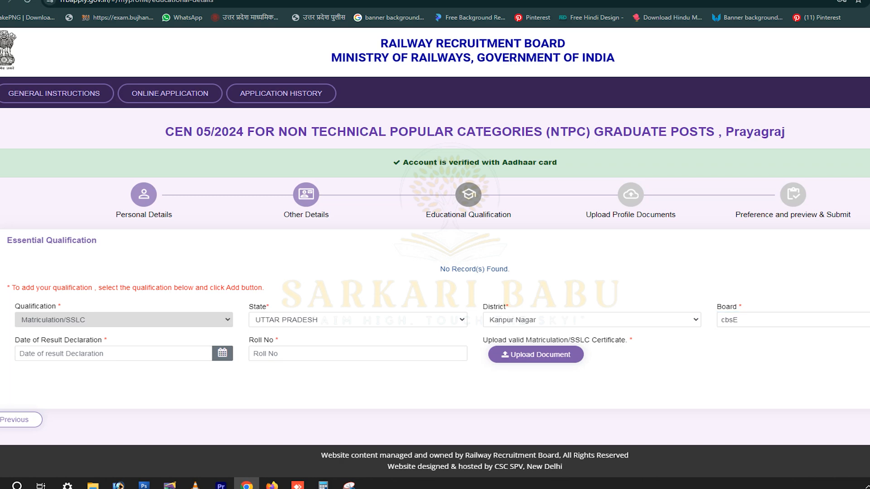
left_click(104, 353)
left_click(27, 224)
left_click(27, 224)
left_click(27, 225)
left_click(27, 224)
left_click(27, 224)
left_click(26, 224)
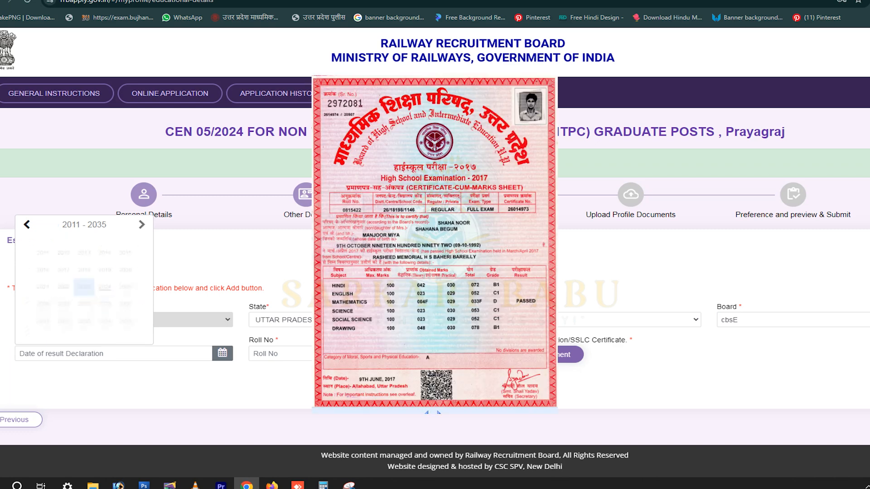
left_click(93, 225)
left_click(31, 242)
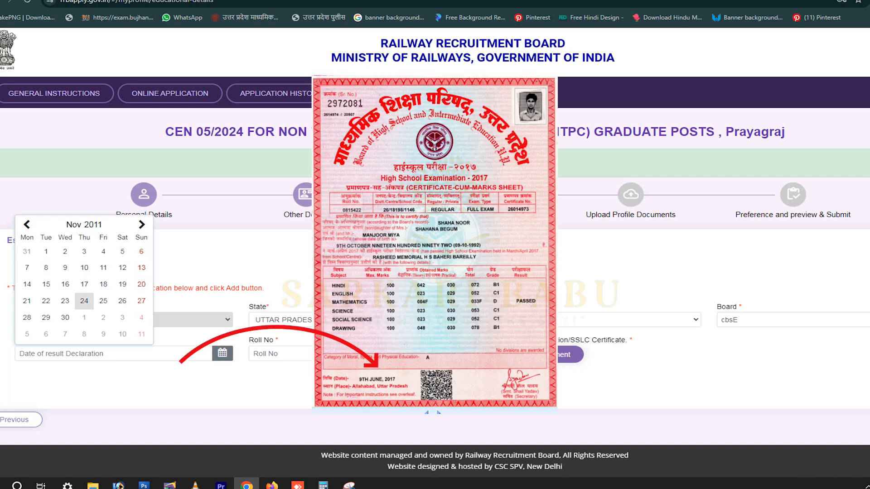
left_click(84, 301)
Enter the roll number and open the certificate upload dialog.
left_click(335, 354)
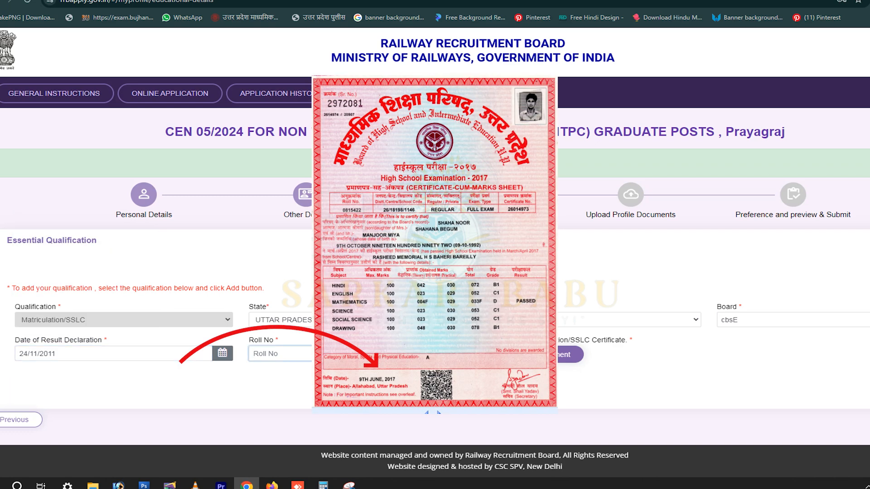
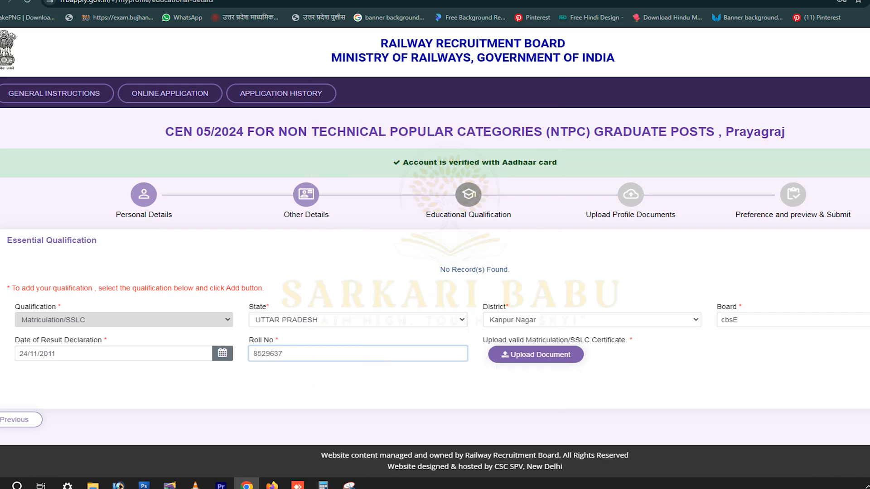
left_click(536, 355)
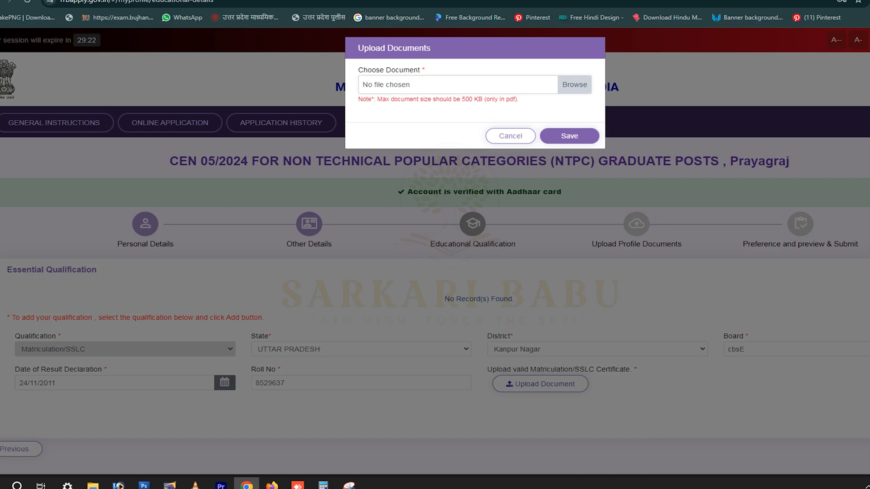
Upload download.pdf as the Matriculation certificate and save the qualification.
left_click(574, 85)
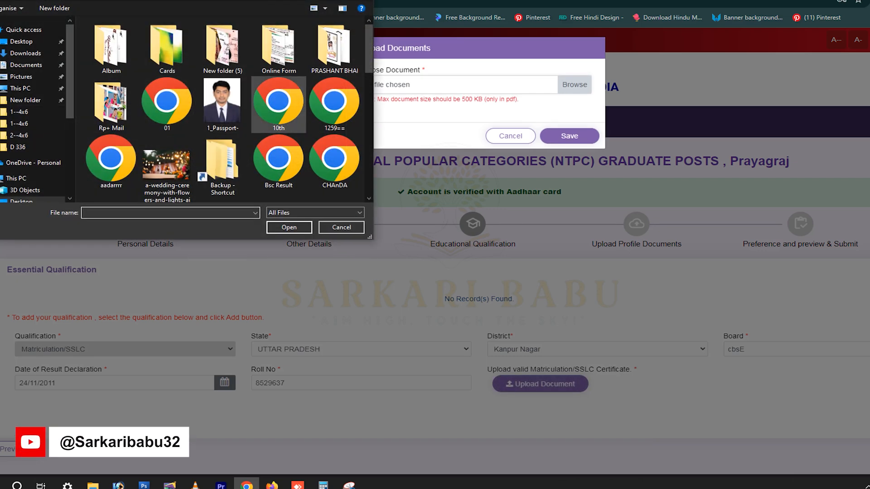
scroll(278, 104, "down", 5)
scroll(278, 90, "down", 3)
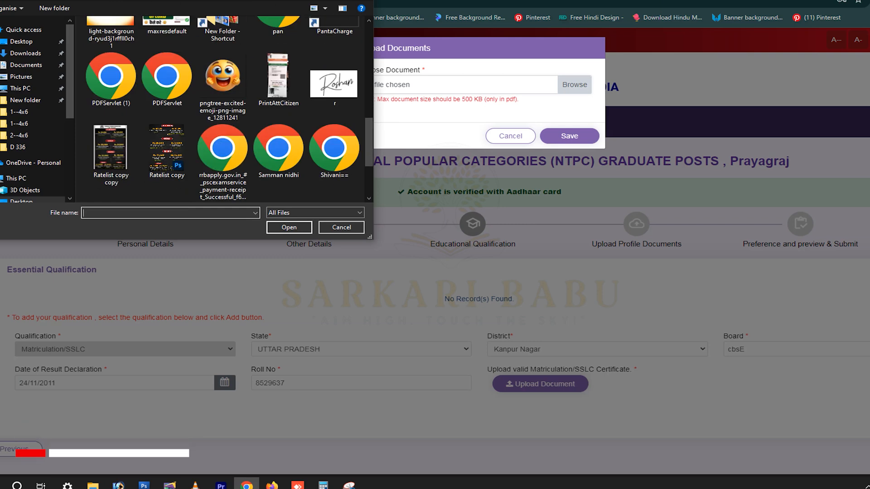
scroll(222, 154, "down", 1)
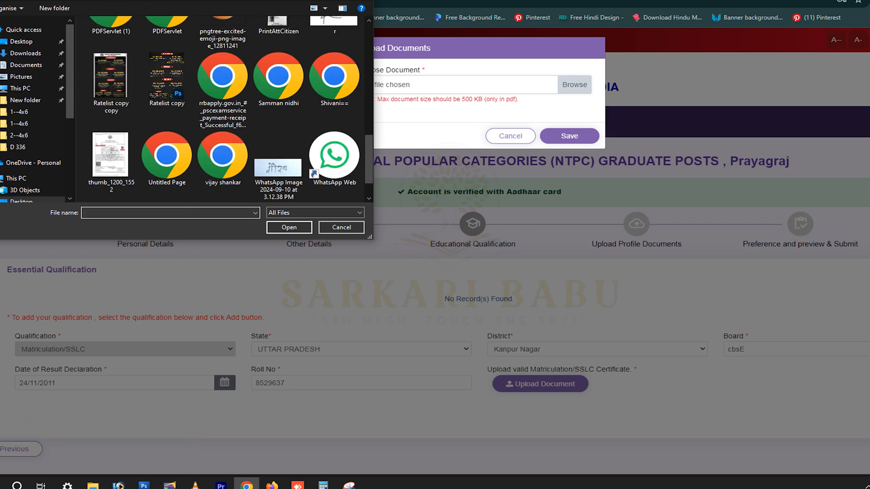
left_click(222, 156)
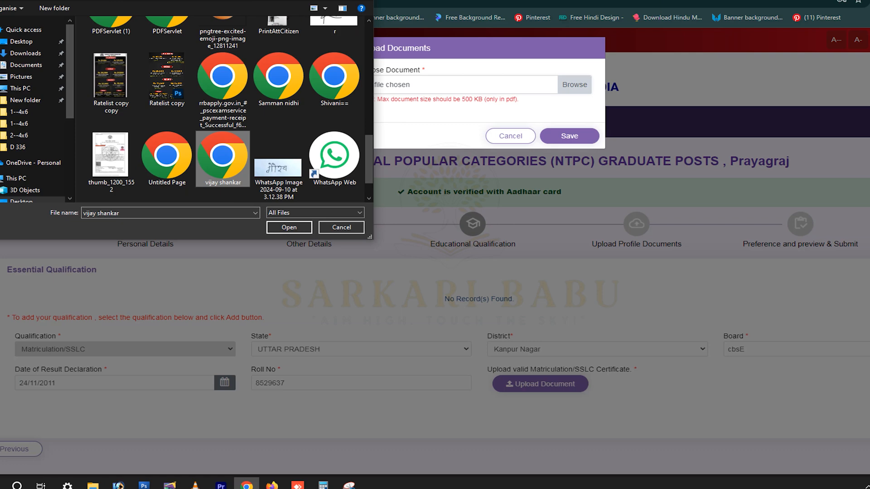
scroll(222, 136, "up", 4)
left_click(166, 43)
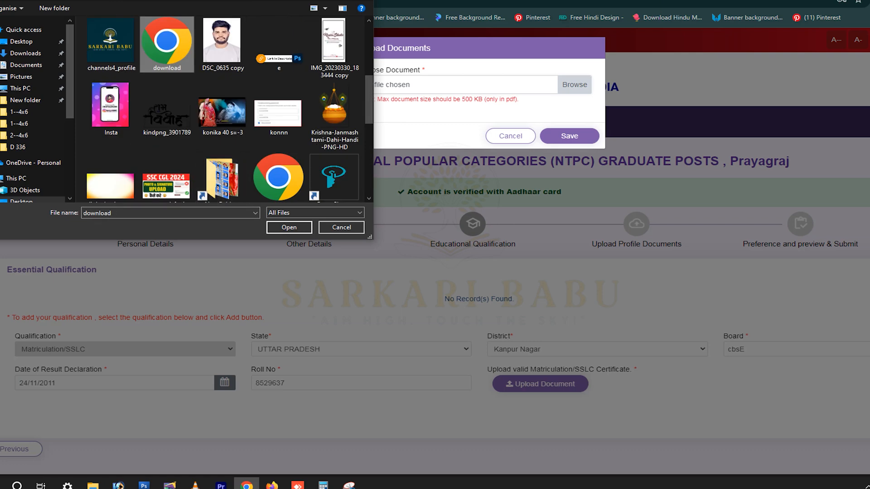
right_click(168, 36)
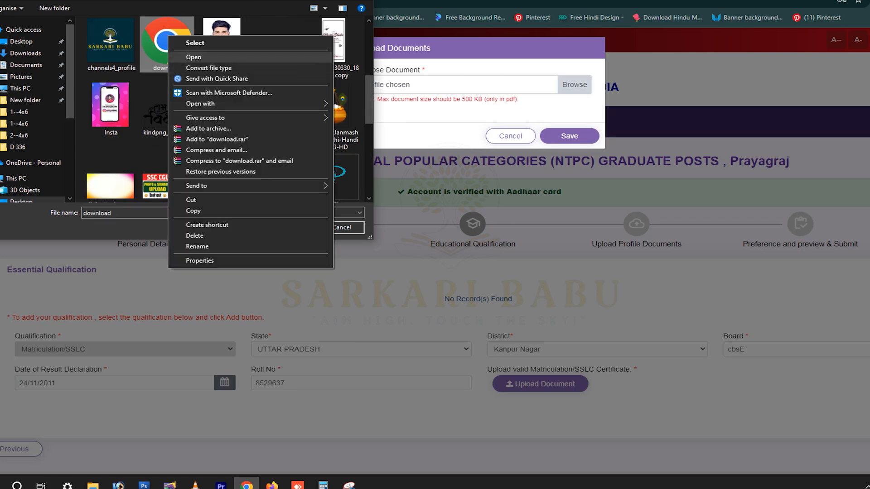
left_click(195, 43)
left_click(569, 136)
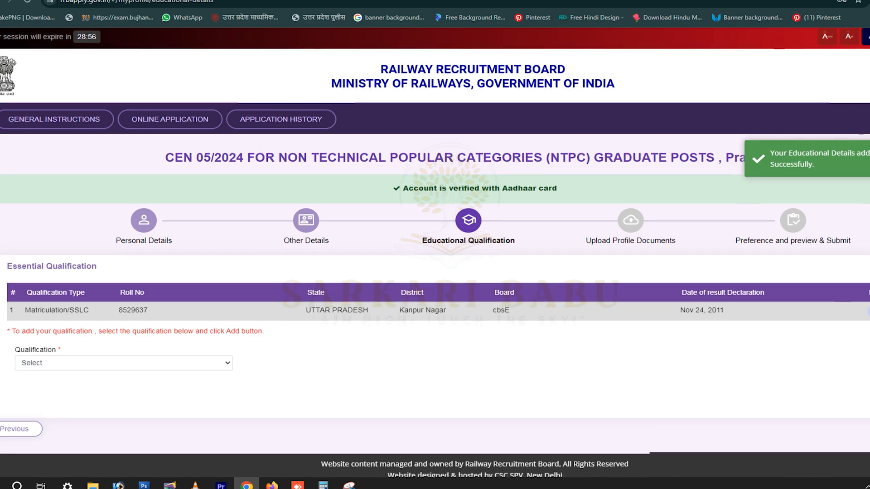
scroll(123, 358, "down", 1)
left_click(124, 355)
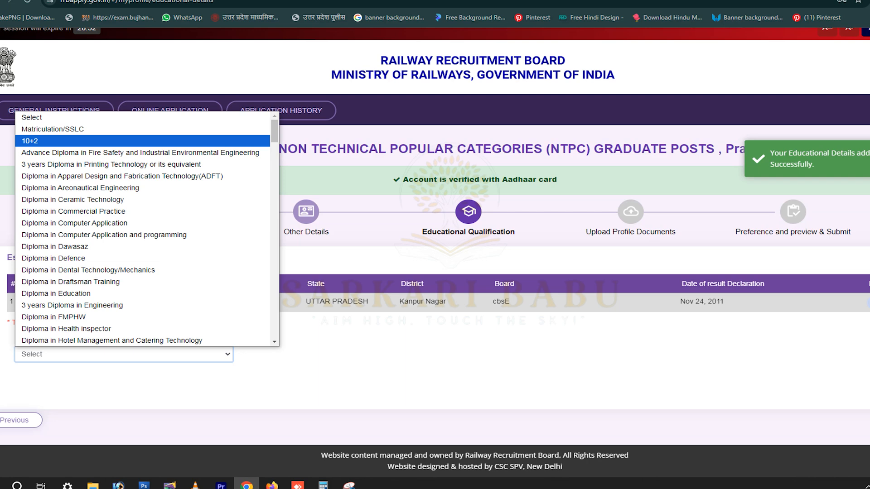
Enter a 10+2 qualification in Physics and Mathematics with state UTTAR PRADESH.
left_click(90, 141)
scroll(358, 317, "down", 1)
left_click(358, 320)
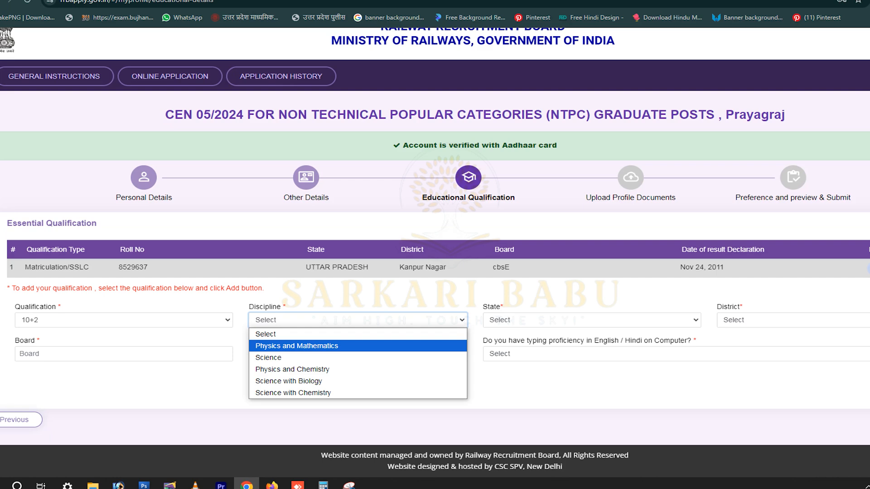
key("Return")
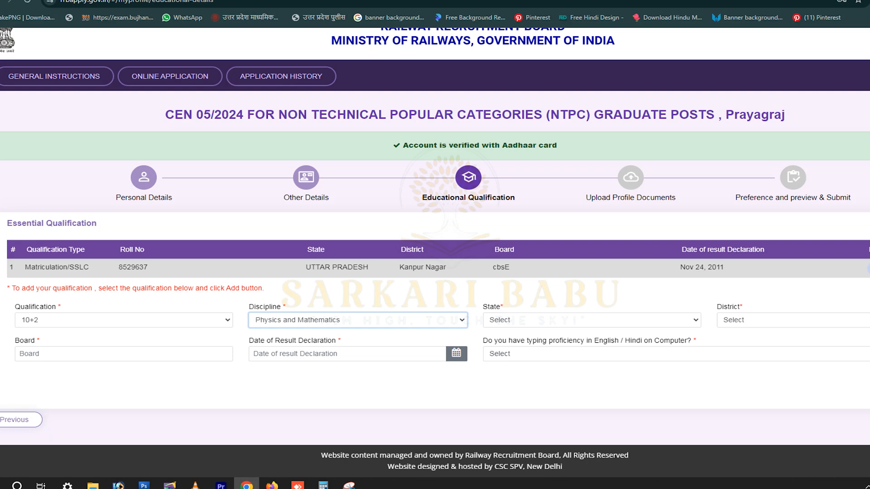
left_click(591, 320)
scroll(589, 254, "down", 5)
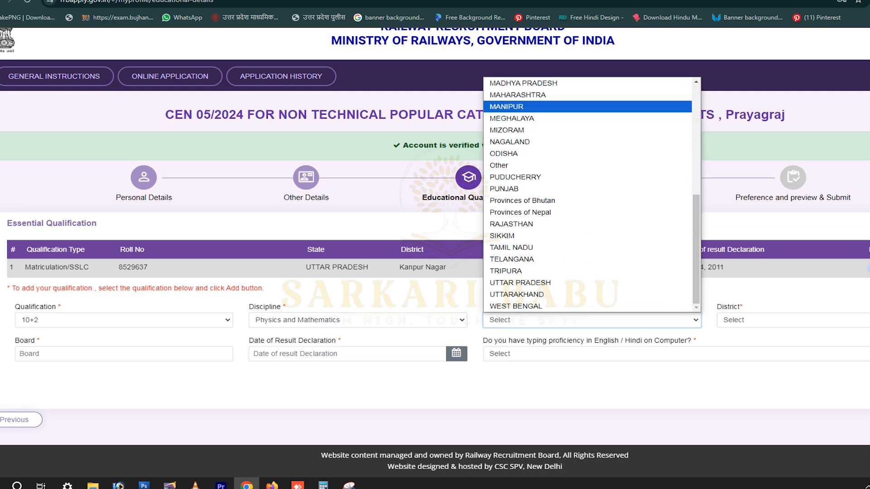
key("Down")
key("Down")
key("Return")
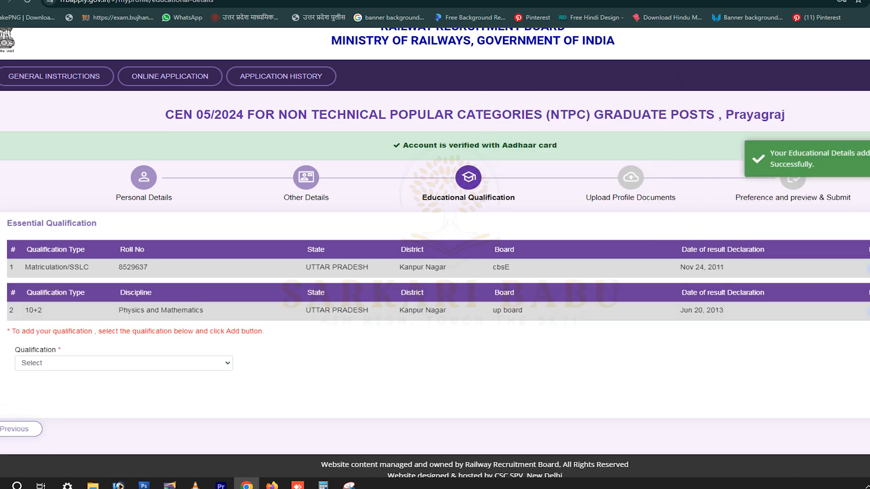
Choose Bachelor degree as the next qualification.
key("alt+Down")
key("Down")
key("Return")
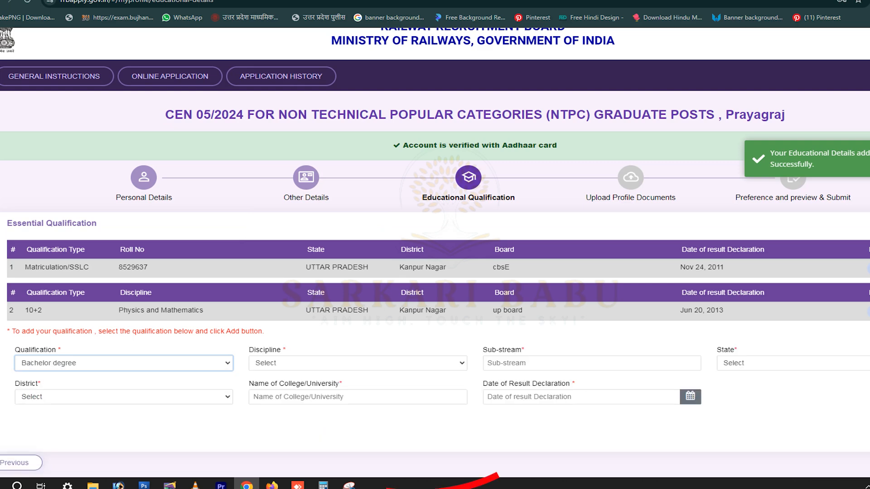
Set the discipline to Bachelor degree, sub-stream bsc, and state UTTAR PRADESH.
key("Tab")
key("alt+Down")
key("Down")
key("Return")
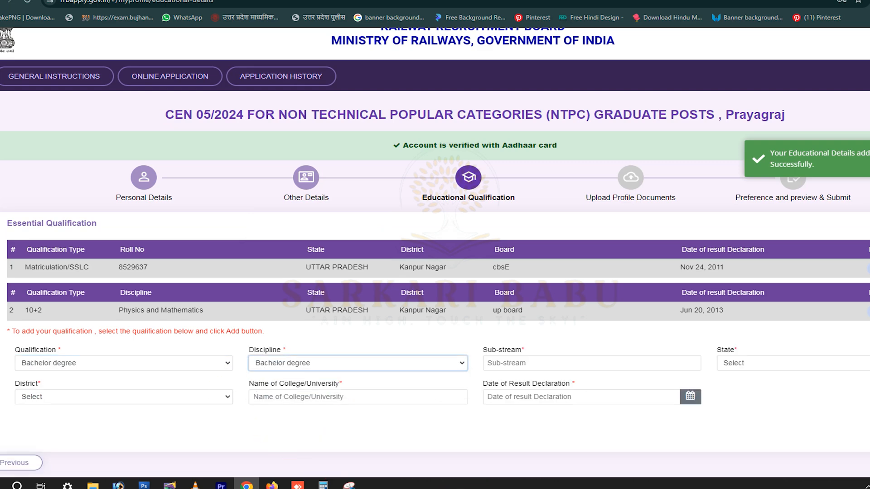
key("Tab")
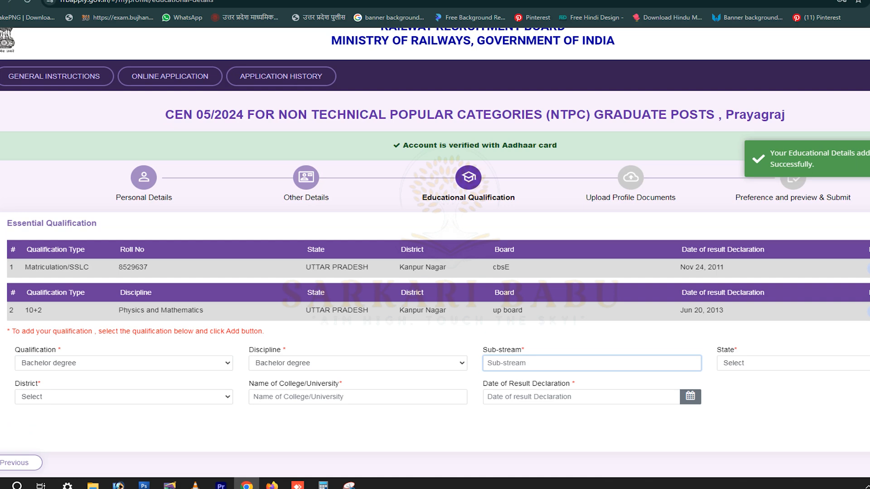
type("bsc")
left_click(793, 363)
scroll(793, 311, "down", 5)
left_click(793, 326)
Select district Kanpur Nagar and enter college name csjm.
left_click(123, 397)
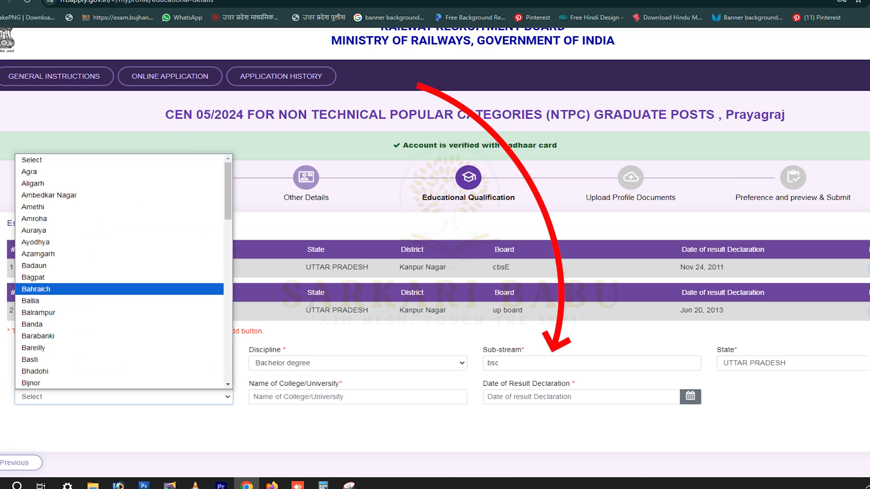
scroll(124, 297, "down", 2)
scroll(124, 272, "down", 10)
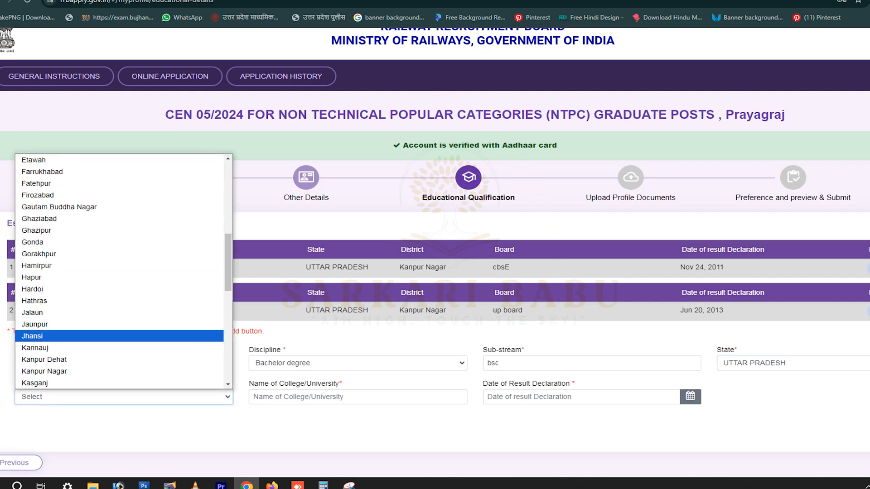
scroll(124, 272, "up", 8)
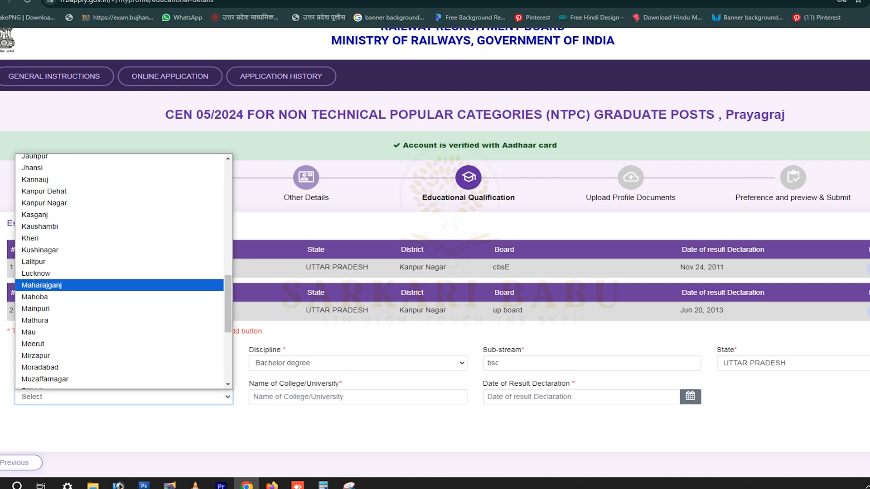
left_click(119, 301)
left_click(357, 396)
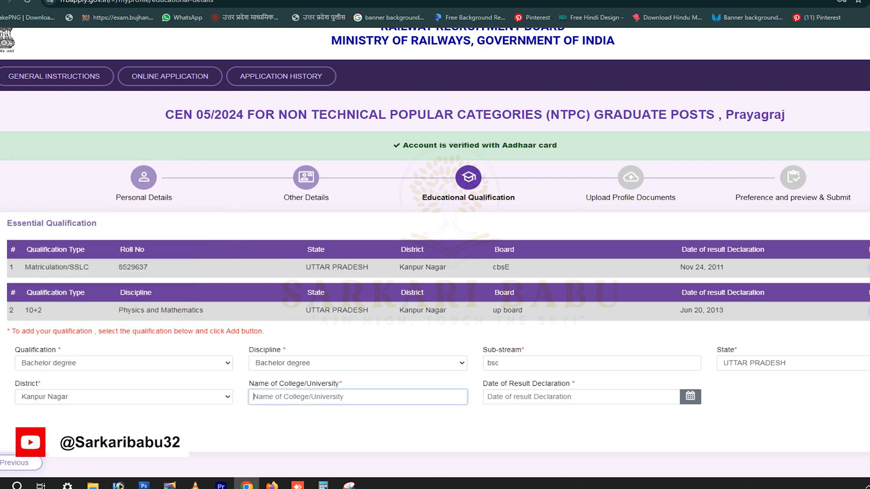
type("cssjm")
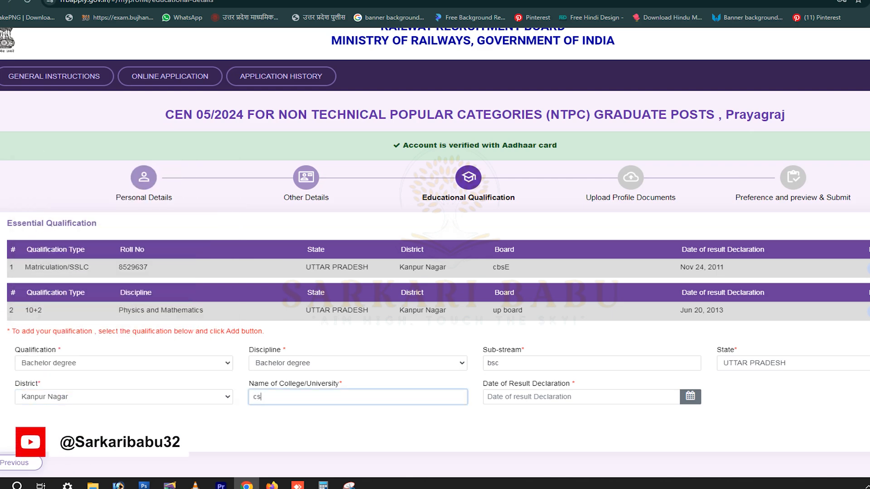
key("Left")
key("Left")
key("BackSpace")
Set the result declaration date to 21 May 2016 and add the Bachelor degree row.
left_click(562, 397)
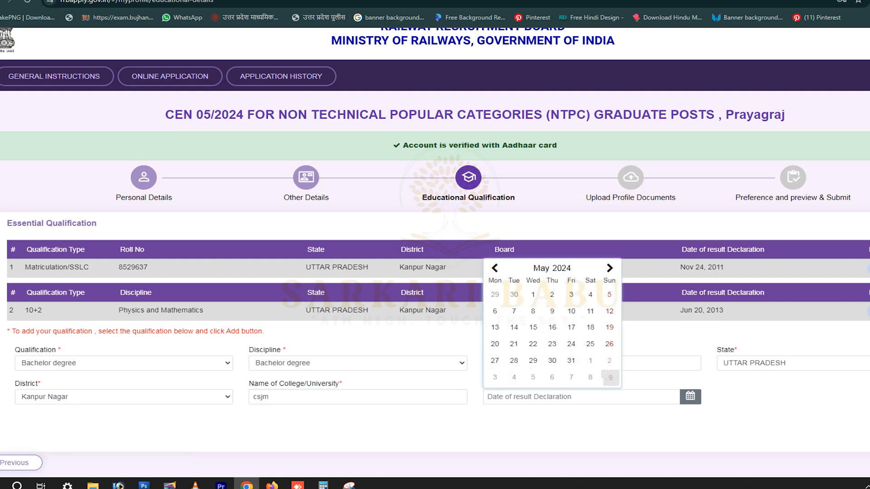
left_click(562, 267)
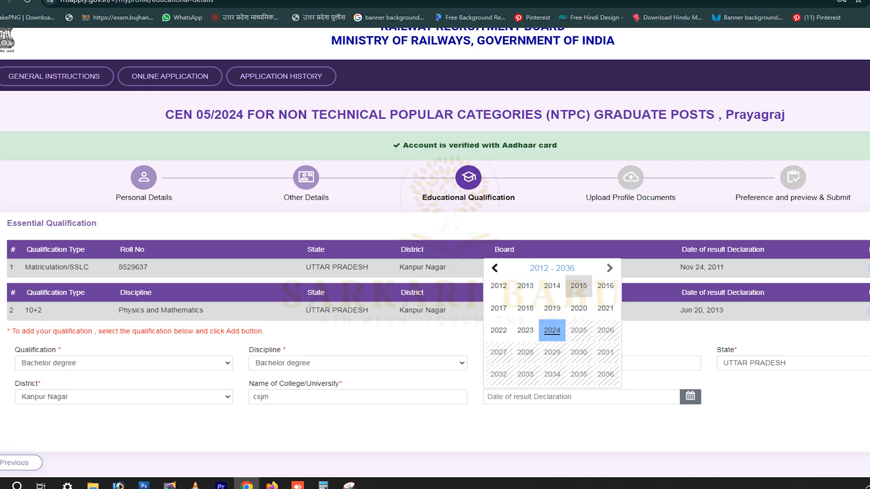
left_click(605, 285)
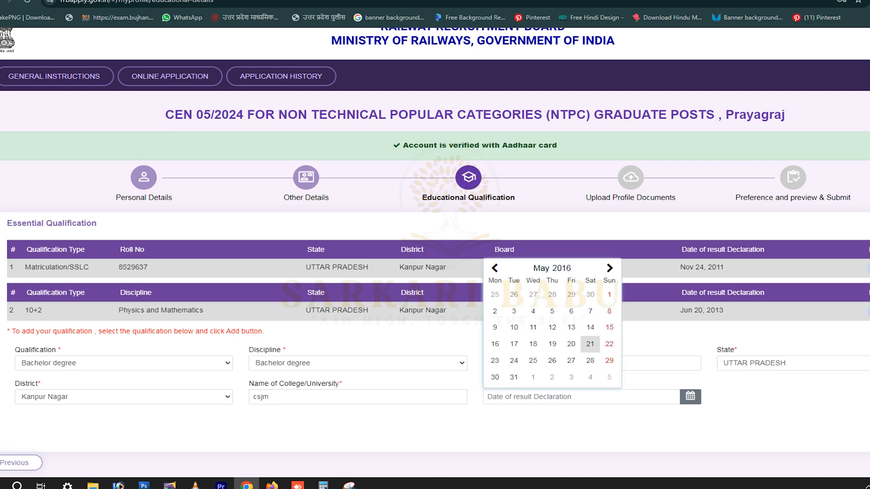
left_click(590, 343)
left_click(868, 427)
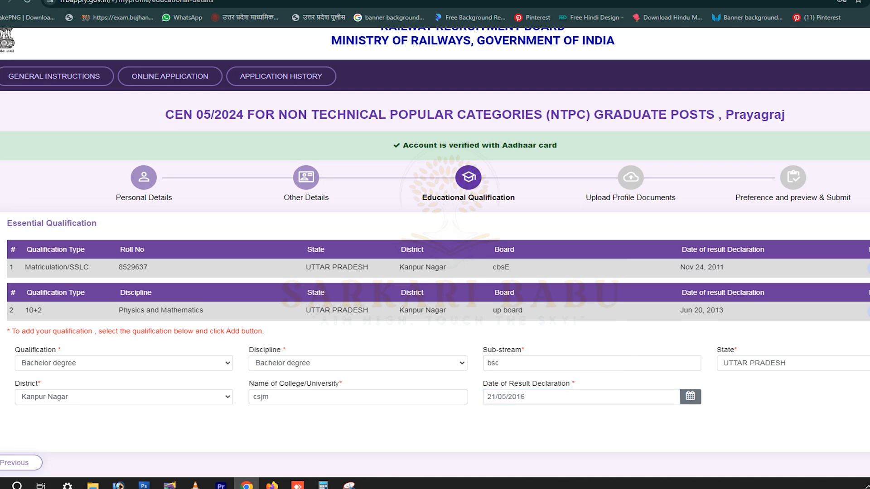
scroll(435, 252, "down", 1)
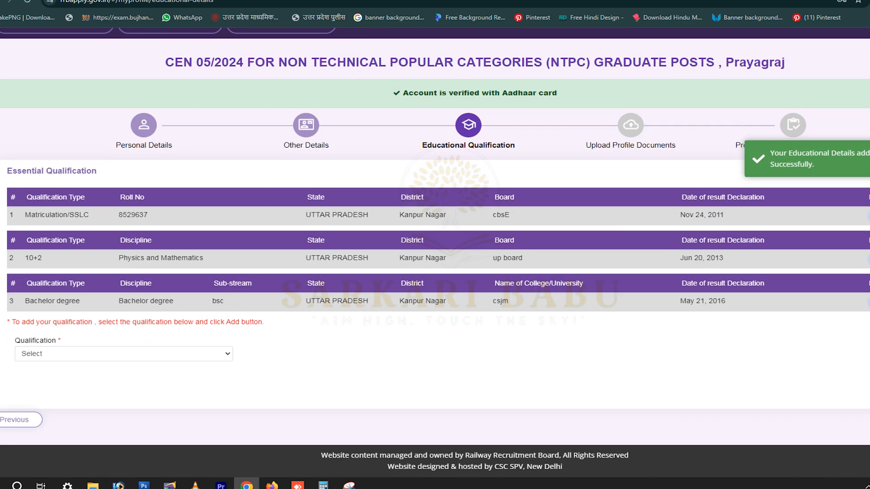
Review the saved qualification rows without adding another qualification.
left_click(53, 356)
left_click(54, 356)
left_click_drag(25, 215, 724, 215)
left_click(734, 216)
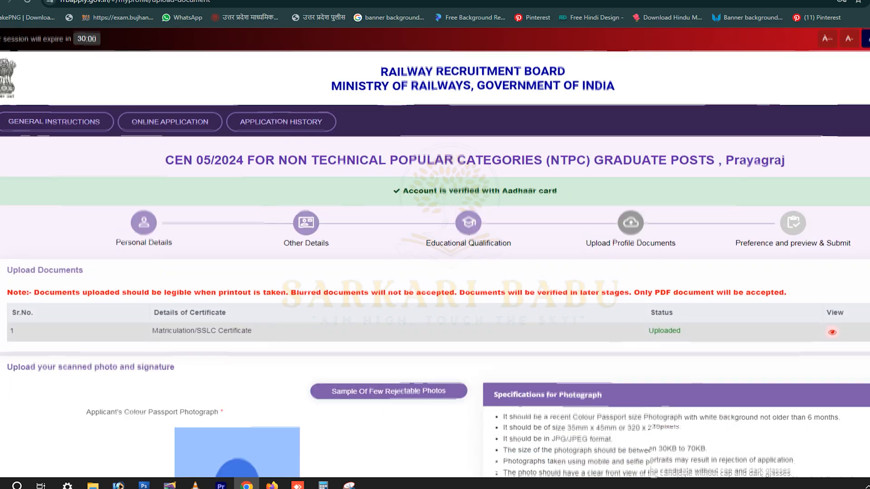
scroll(435, 253, "down", 3)
scroll(435, 254, "down", 3)
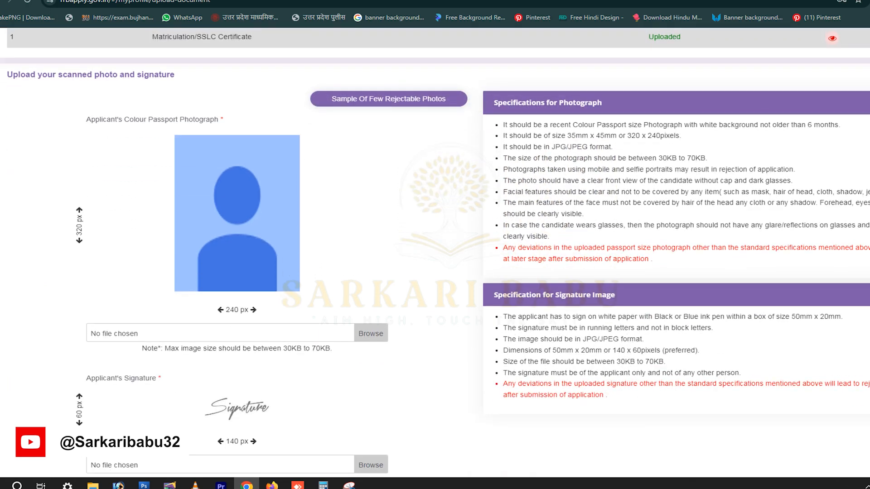
scroll(435, 254, "up", 1)
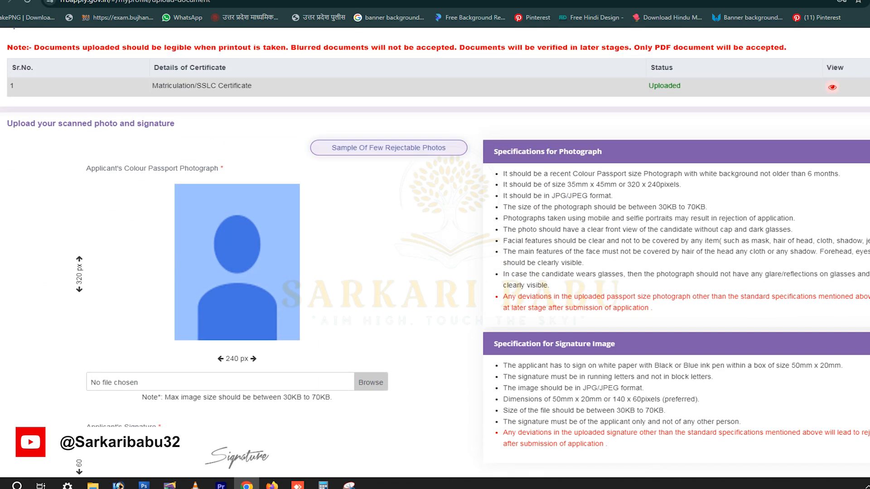
scroll(435, 253, "up", 1)
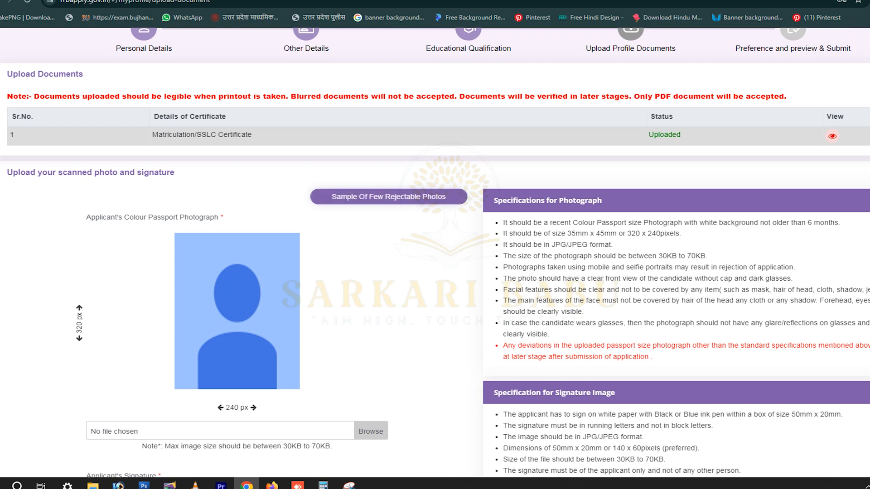
View the rejectable photo samples, then load 1_Passport-.jpg as the applicant photo.
left_click(389, 196)
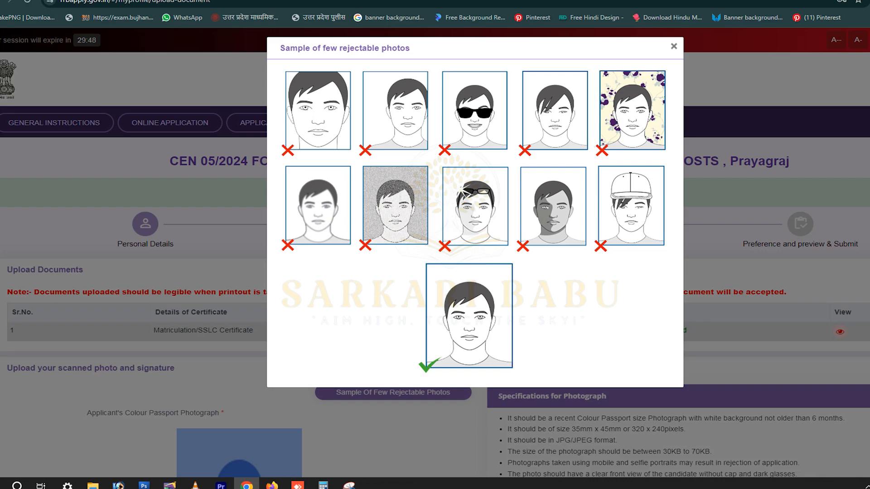
left_click(674, 46)
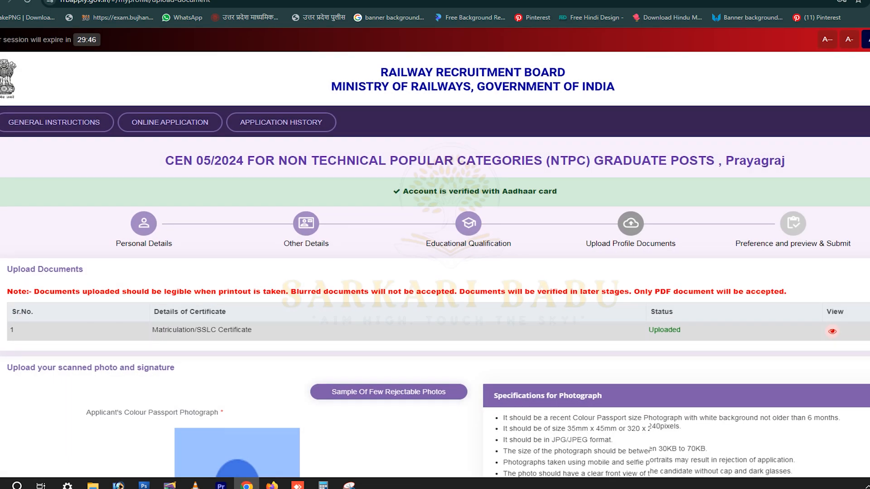
scroll(435, 252, "down", 3)
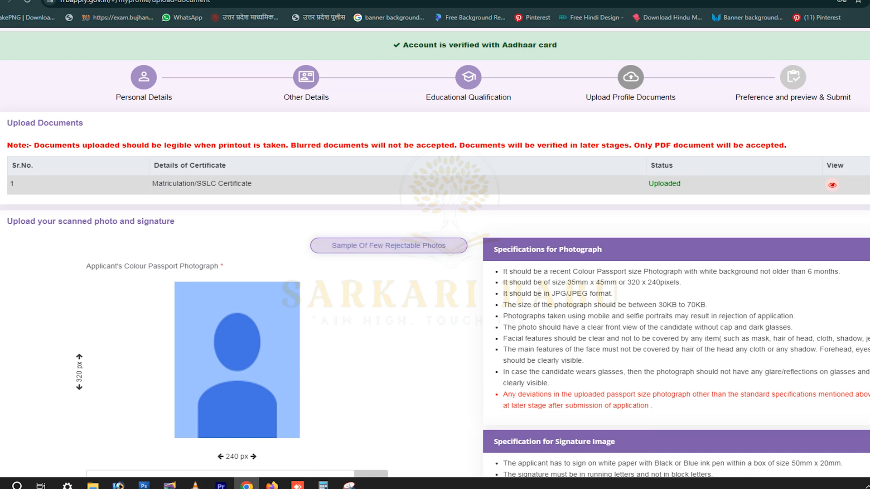
scroll(435, 251, "down", 4)
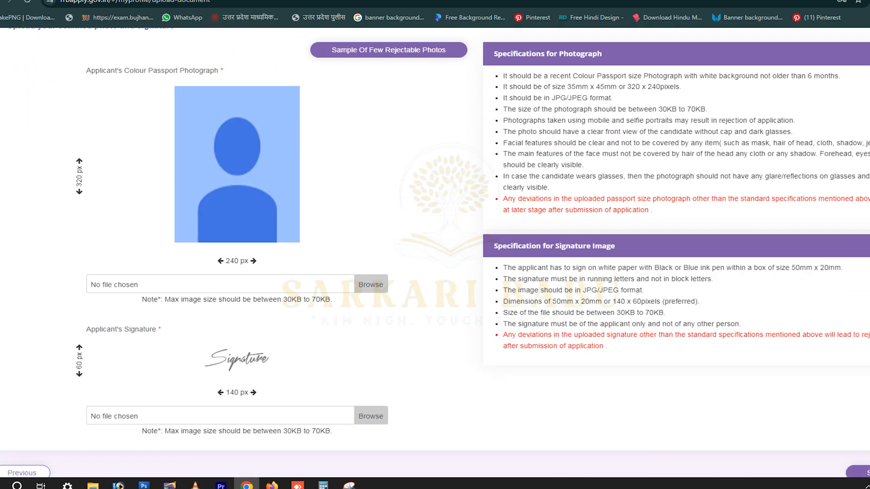
left_click(370, 284)
double_click(167, 105)
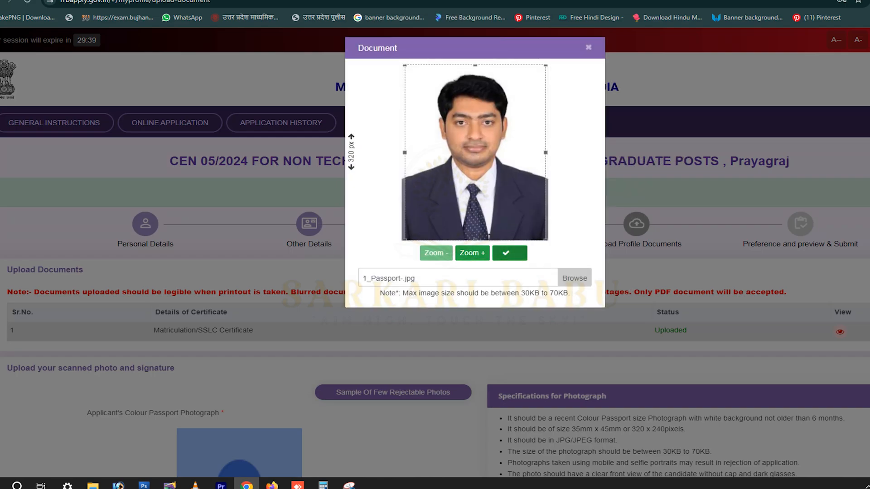
Apply the cropped passport photo and read the colour, 35mm x 45mm and JPG rules.
left_click(510, 253)
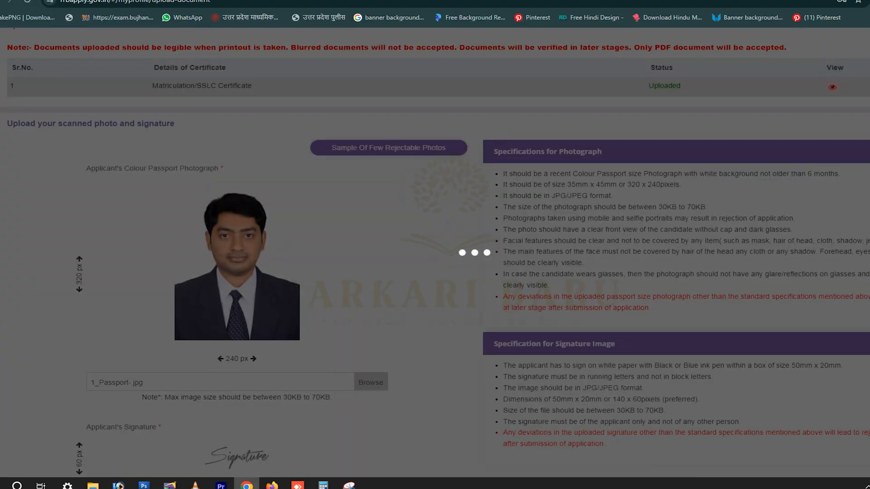
scroll(435, 254, "down", 2)
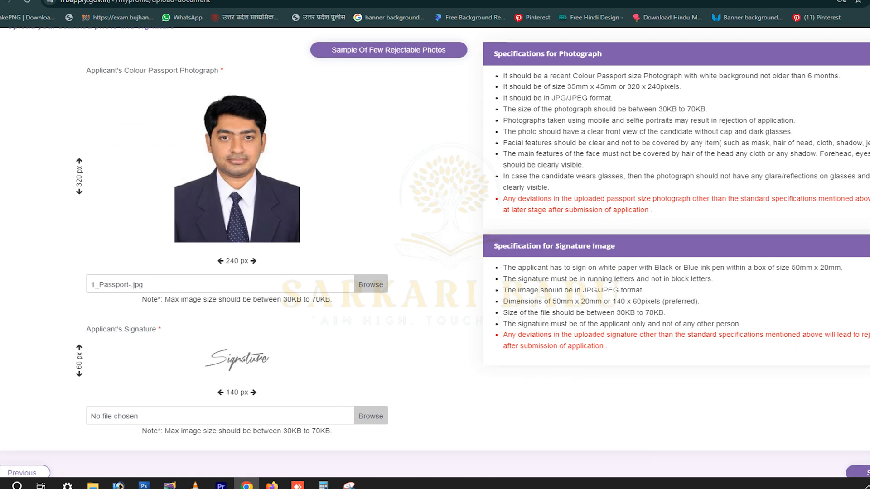
left_click_drag(666, 75, 842, 76)
left_click(841, 76)
left_click_drag(549, 87, 682, 87)
left_click(682, 87)
left_click_drag(503, 98, 707, 109)
left_click(611, 98)
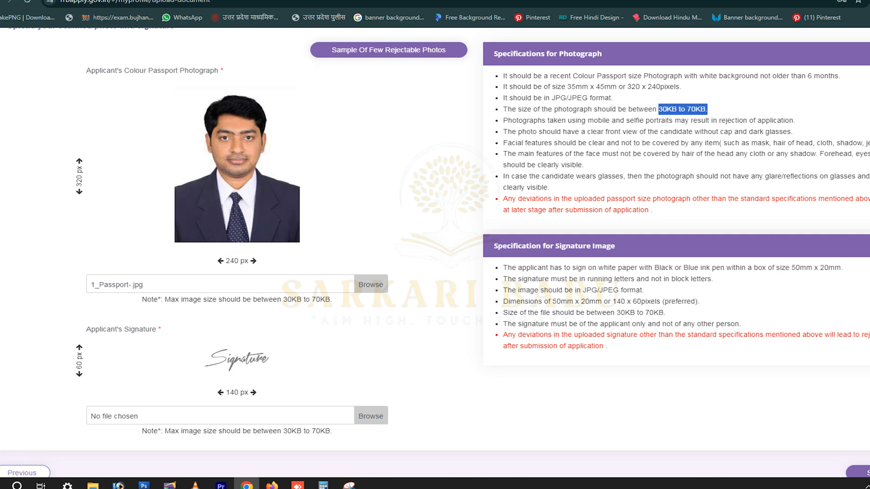
Read the 30KB–70KB, selfie and facial-feature rules, then pick the signature image.
left_click(707, 109)
left_click_drag(558, 120, 790, 120)
left_click(790, 120)
left_click_drag(535, 143, 743, 132)
left_click(743, 133)
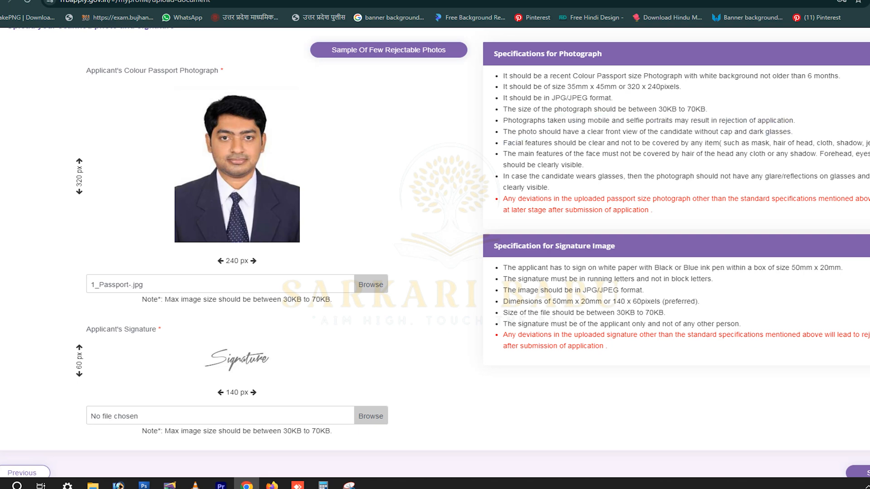
left_click(371, 416)
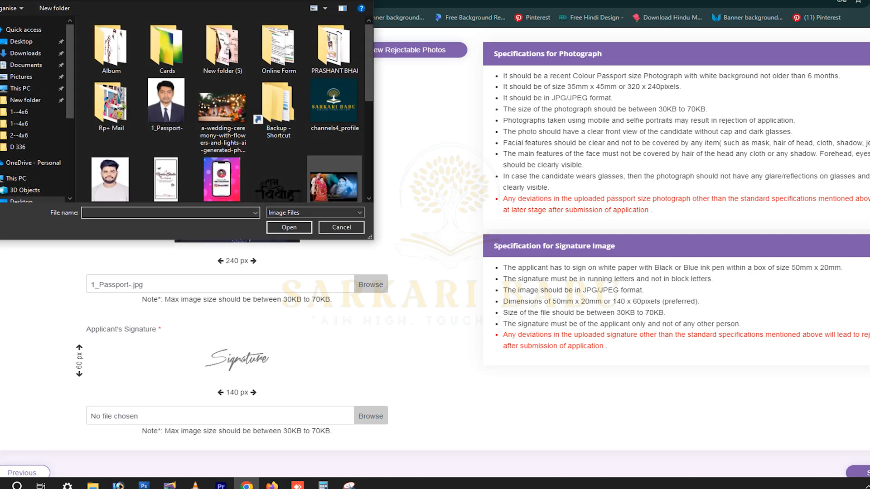
scroll(222, 109, "down", 5)
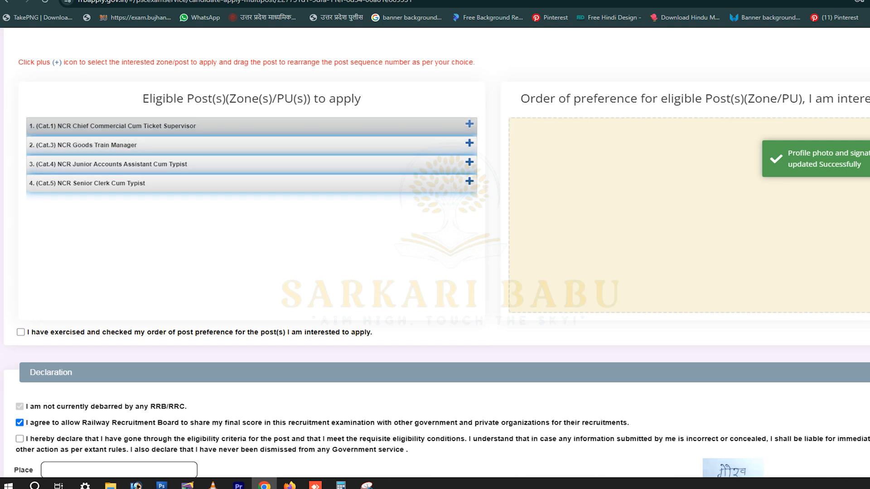
Add the four NCR posts as preferences 1–4 and tick the preference-checked confirmation.
left_click(470, 124)
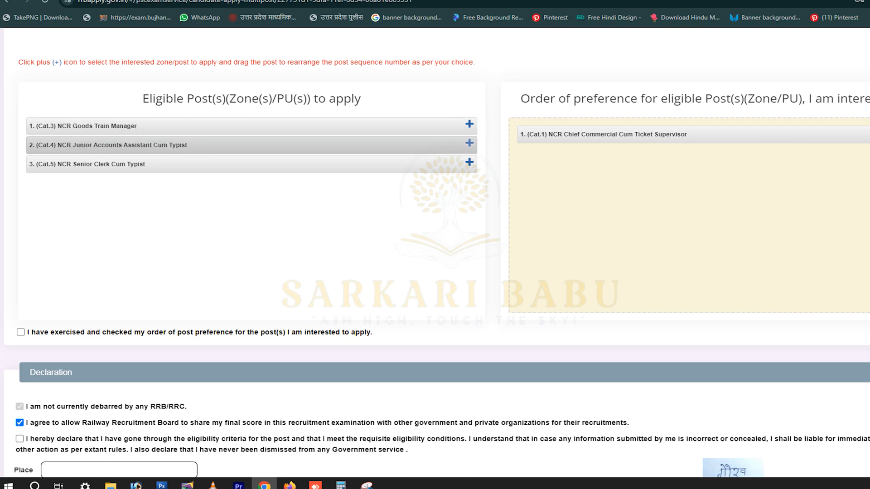
left_click(469, 124)
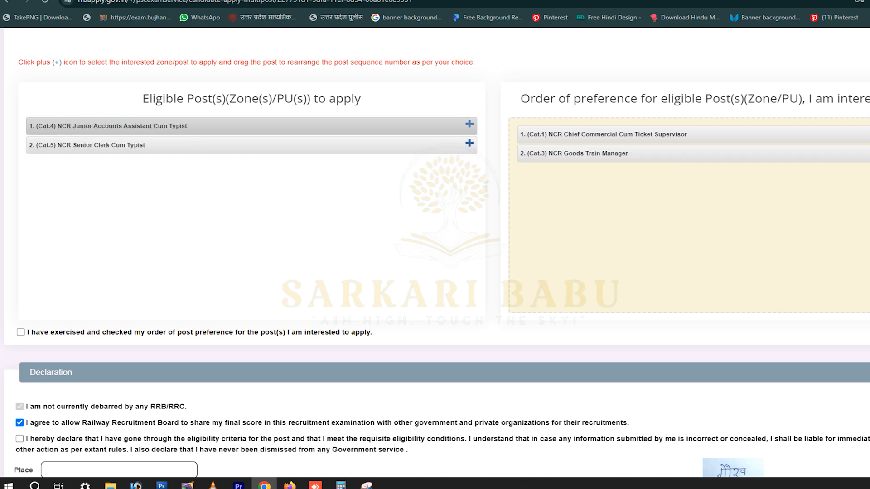
left_click(470, 124)
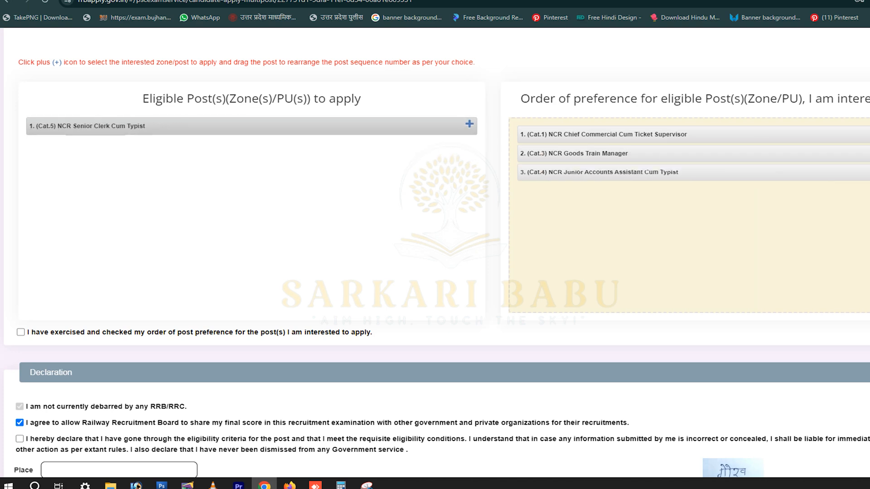
left_click(469, 125)
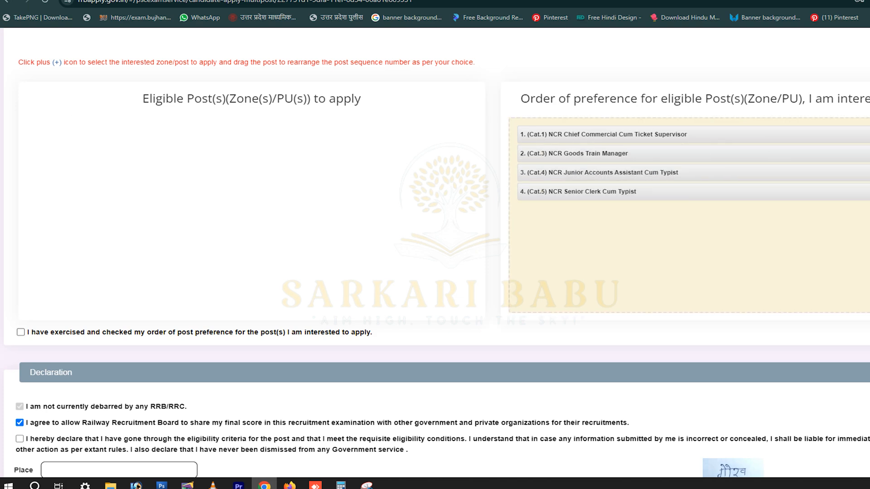
left_click(21, 332)
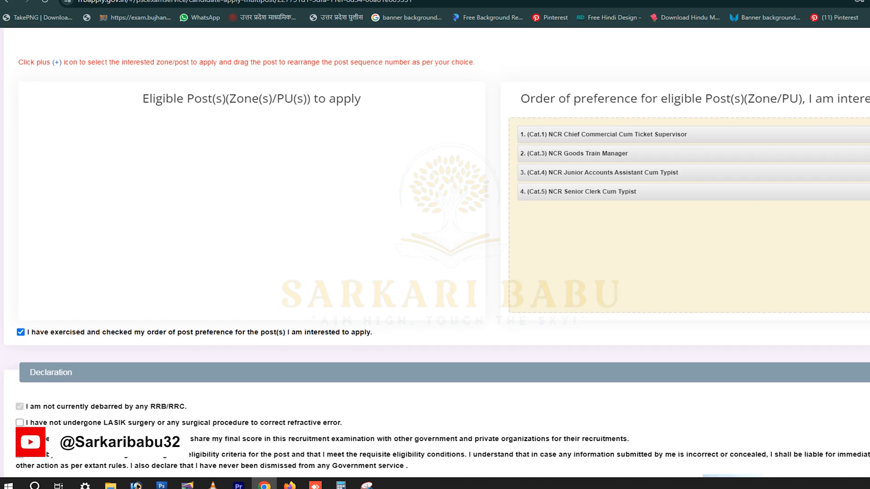
Tick the LASIK and eligibility declarations, enter place Abcd, and save to preview.
scroll(435, 244, "down", 3)
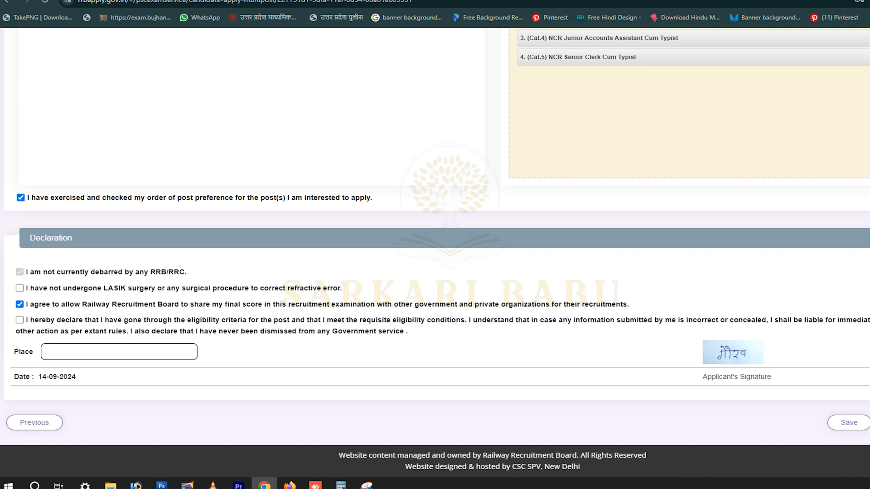
left_click(19, 288)
left_click(20, 319)
type("Abcd")
scroll(435, 253, "up", 3)
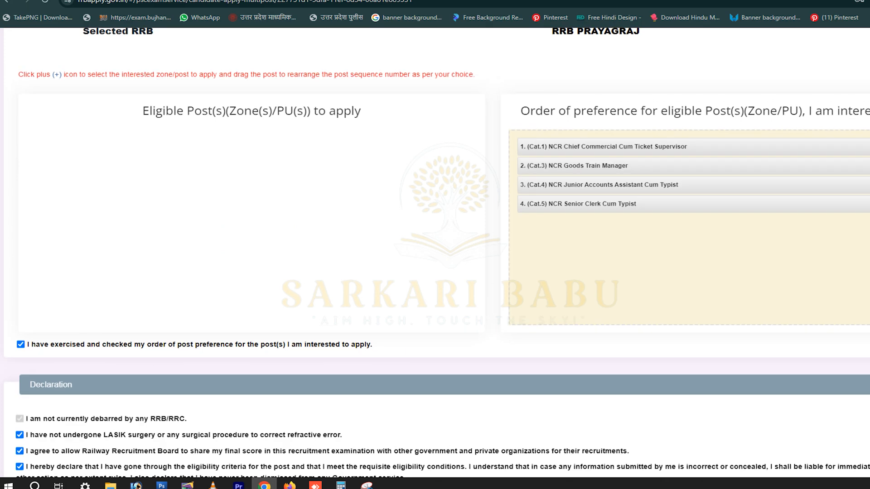
scroll(435, 254, "down", 3)
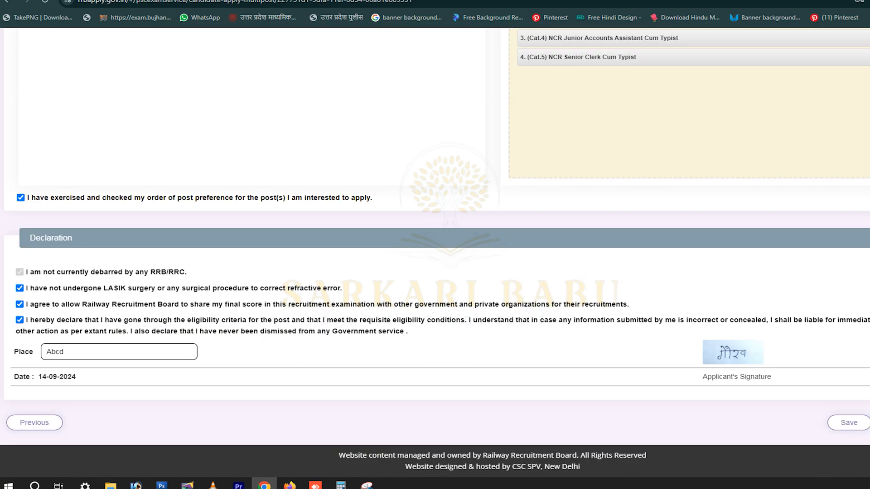
left_click(849, 422)
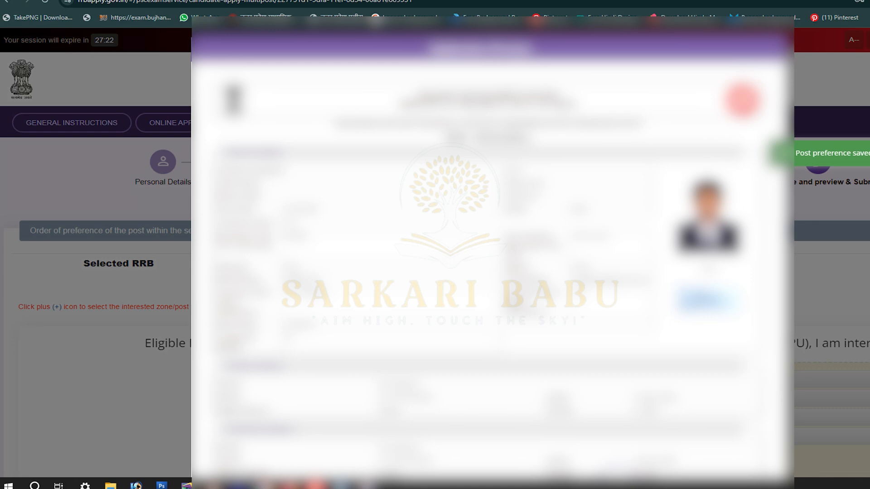
Accept the preview declaration and confirm final submission of the application.
scroll(493, 249, "down", 10)
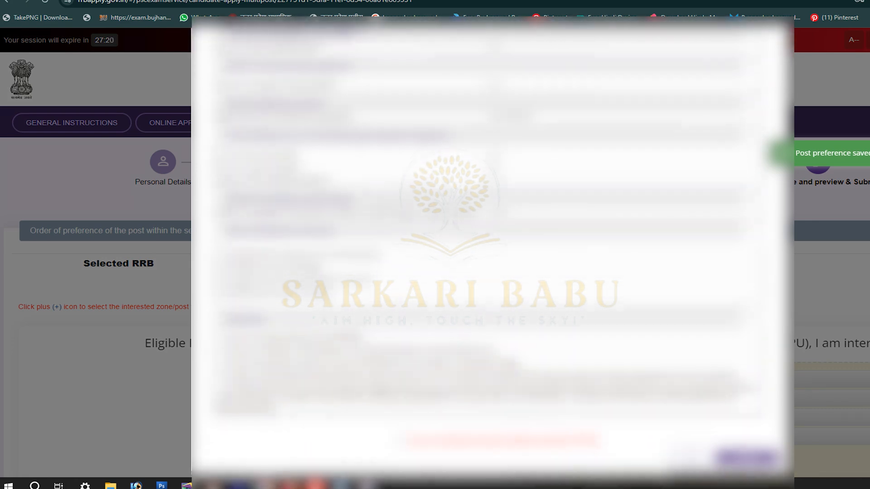
left_click(401, 437)
left_click(745, 455)
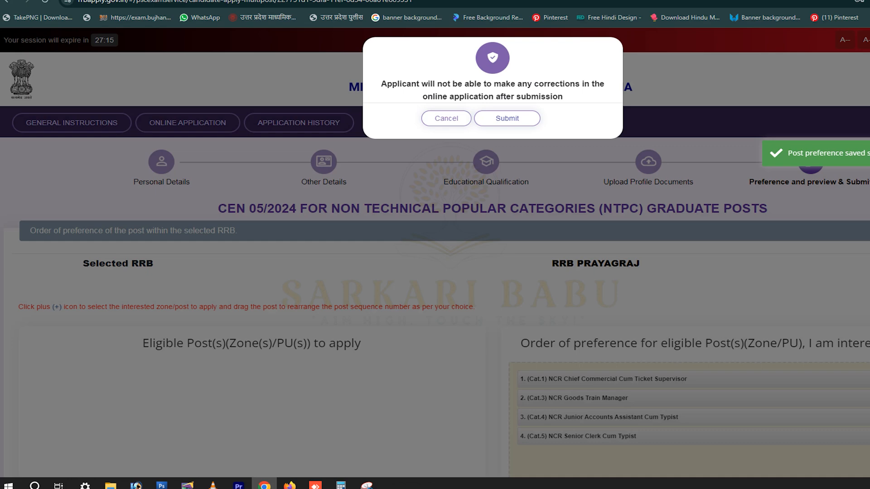
left_click(507, 118)
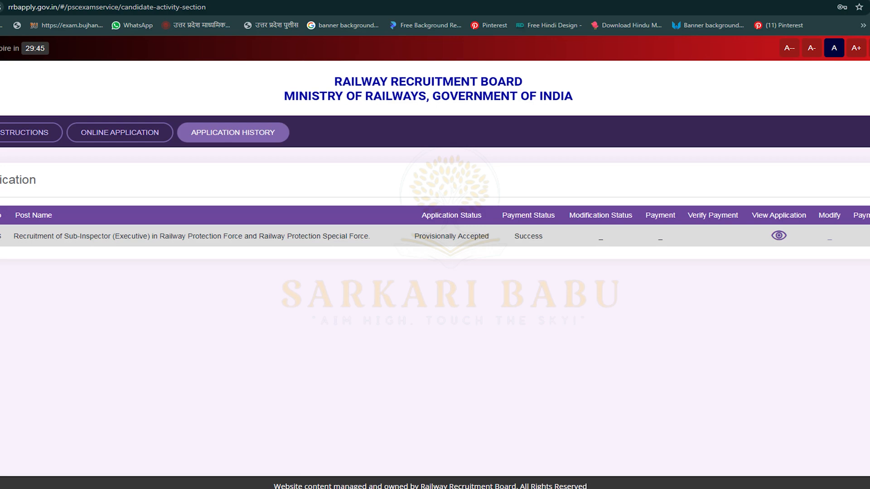
View the submitted application, then return to the Online Application notices list.
left_click(779, 235)
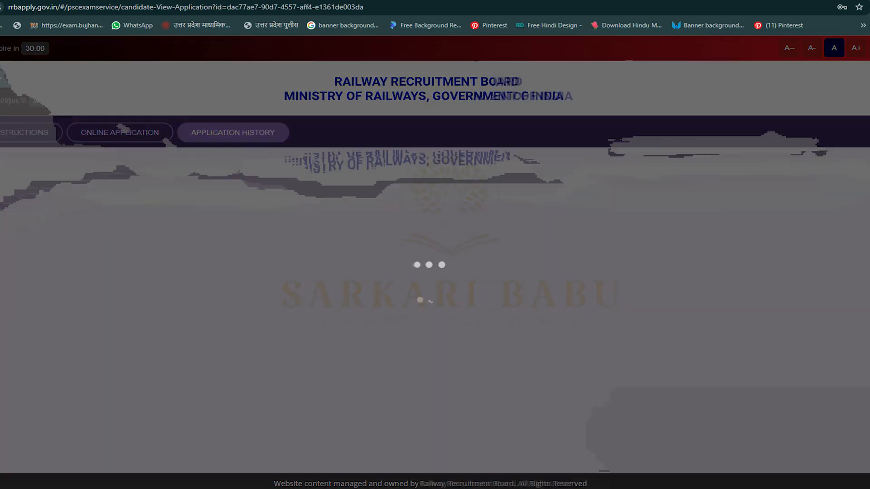
scroll(435, 263, "down", 10)
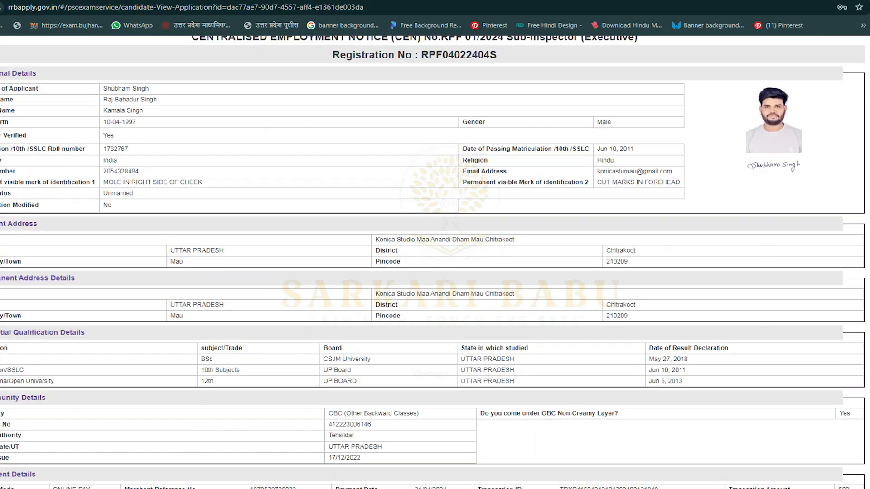
scroll(435, 263, "down", 4)
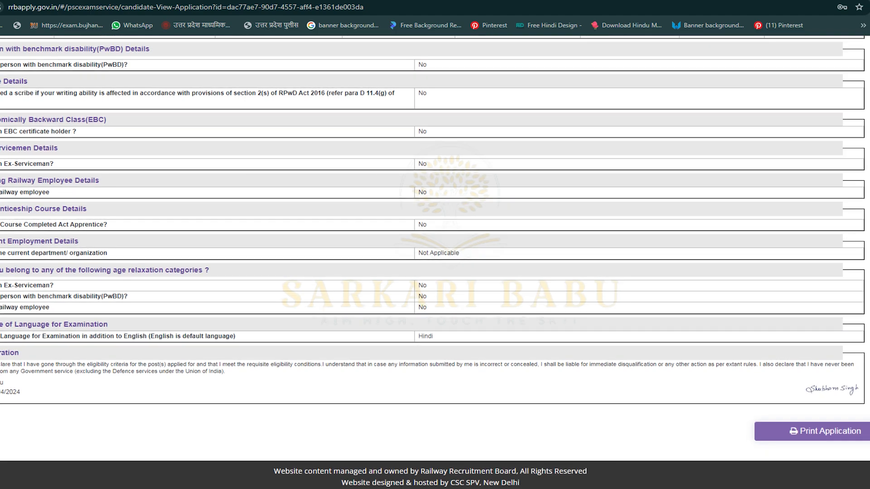
scroll(435, 263, "up", 15)
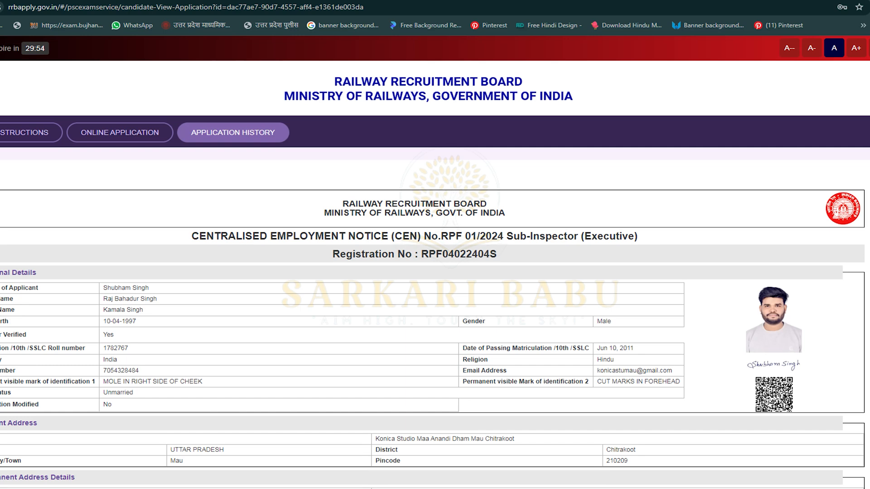
left_click(117, 132)
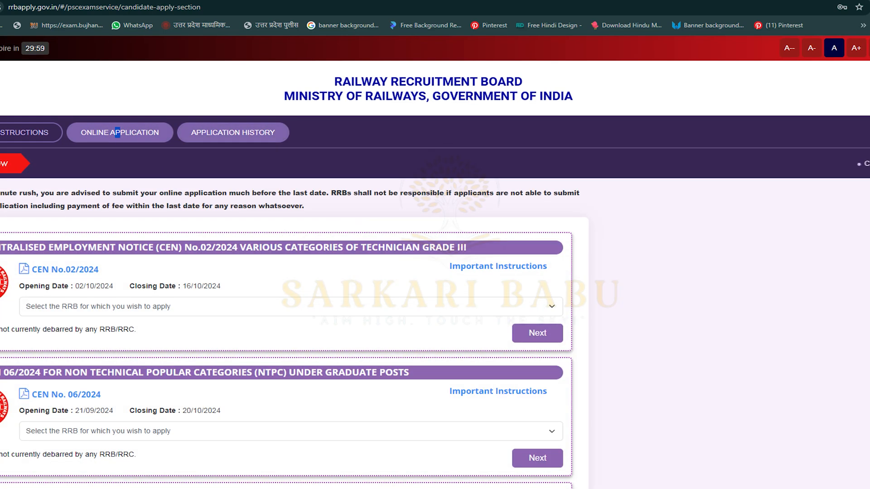
Go to the APPLICATION HISTORY tab.
left_click(233, 132)
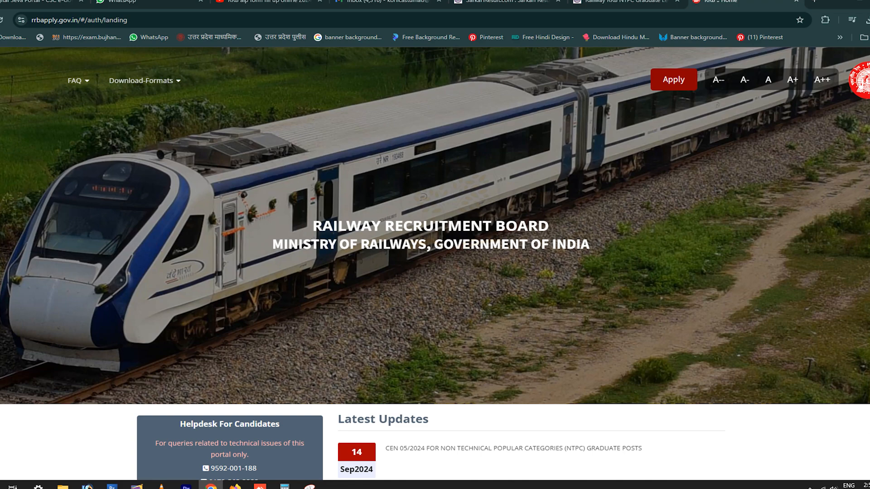
scroll(435, 262, "down", 2)
scroll(435, 262, "up", 2)
scroll(435, 263, "down", 2)
scroll(435, 263, "up", 2)
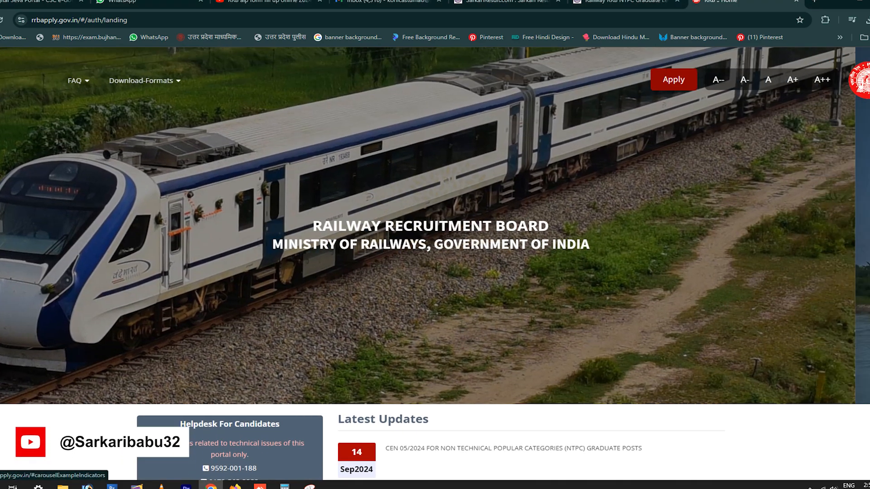